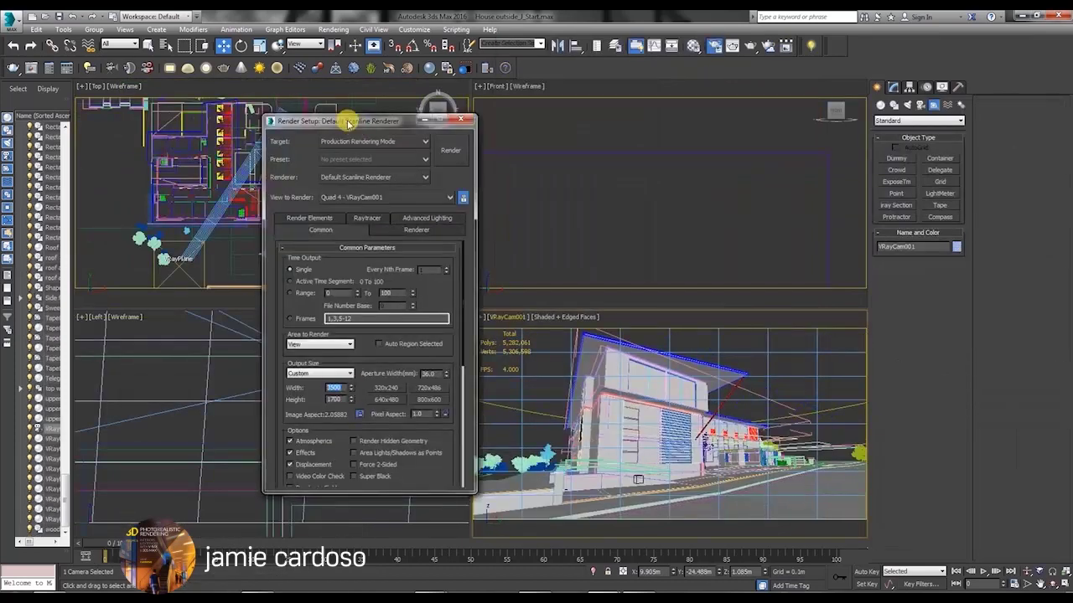
click(491, 349)
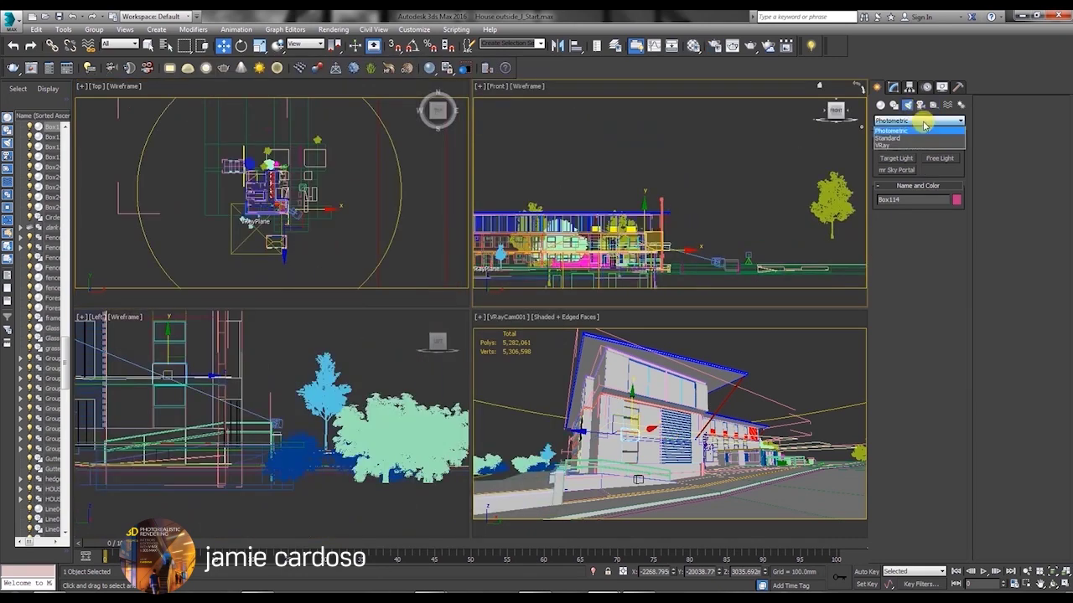
click(578, 342)
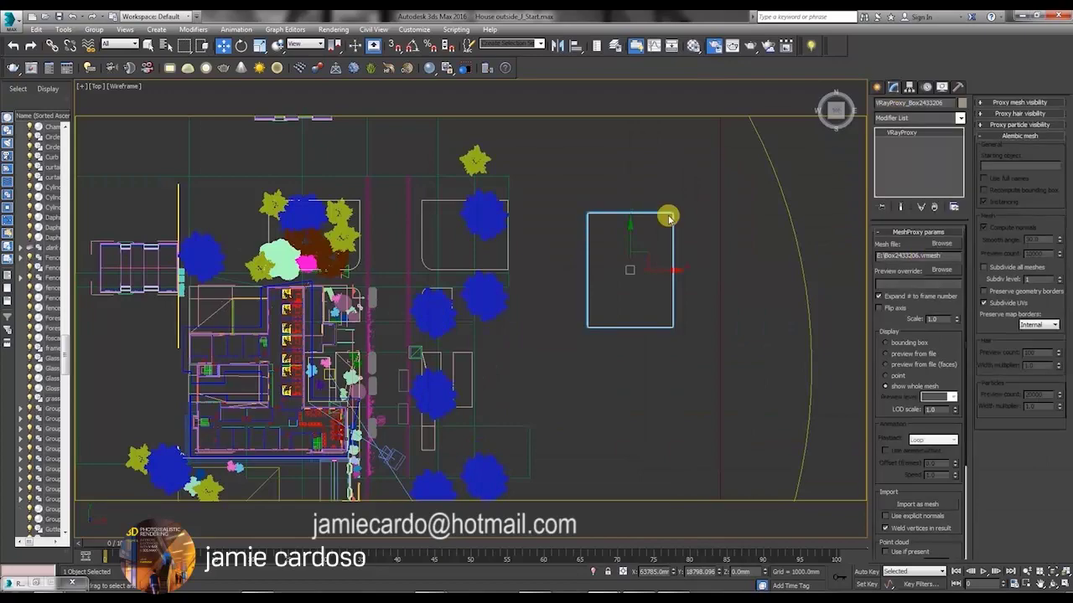
drag(941, 254, 863, 254)
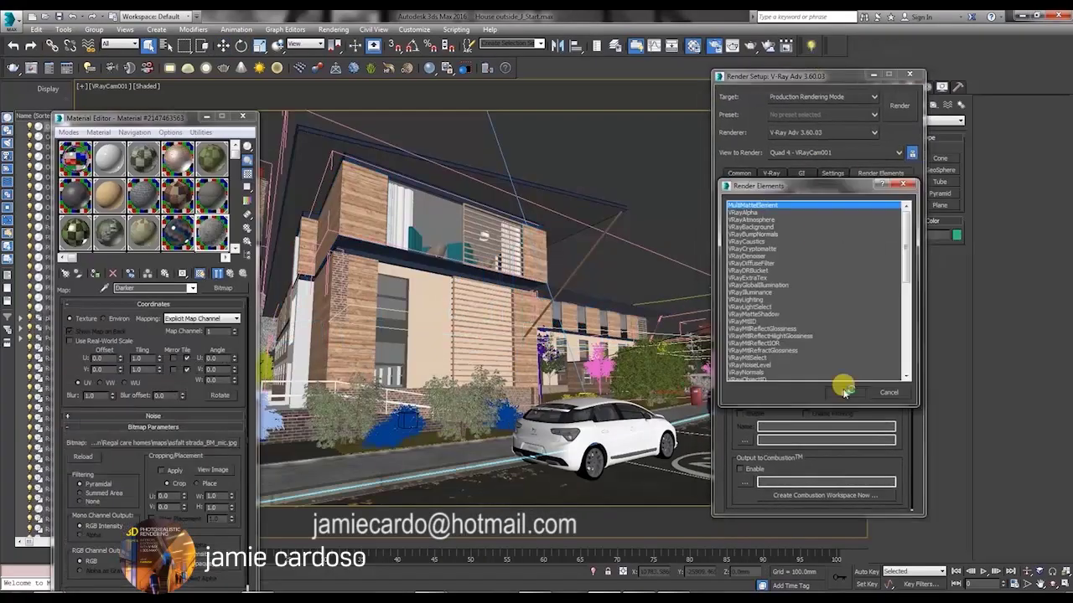
click(845, 391)
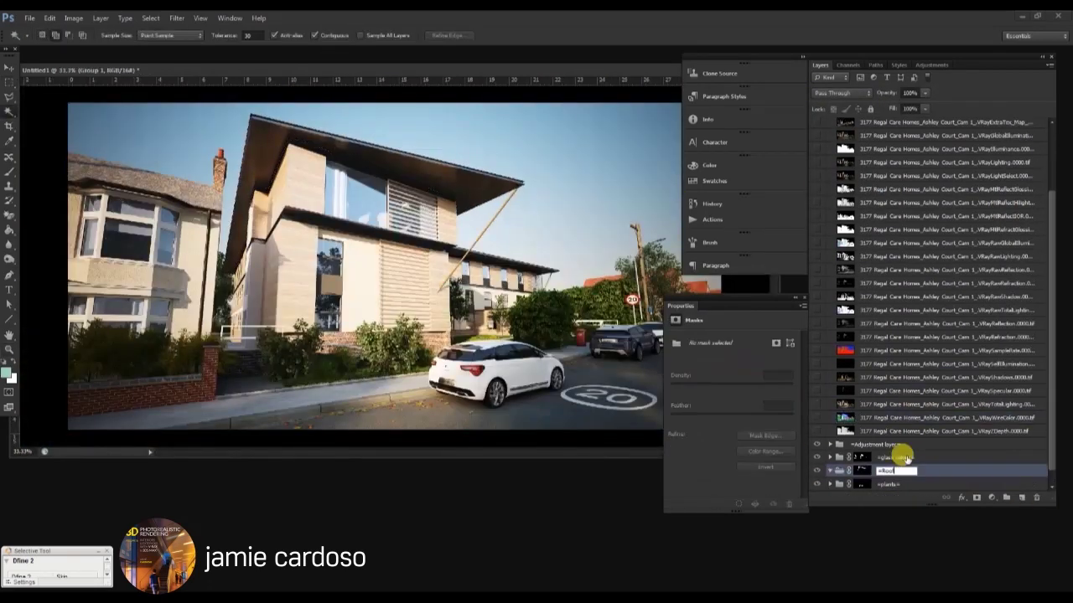
Switch to Photoshop, place the VRayLightSelect layer copy below the adjustment layer group and put it in a new group named "light select"
drag(947, 263, 914, 442)
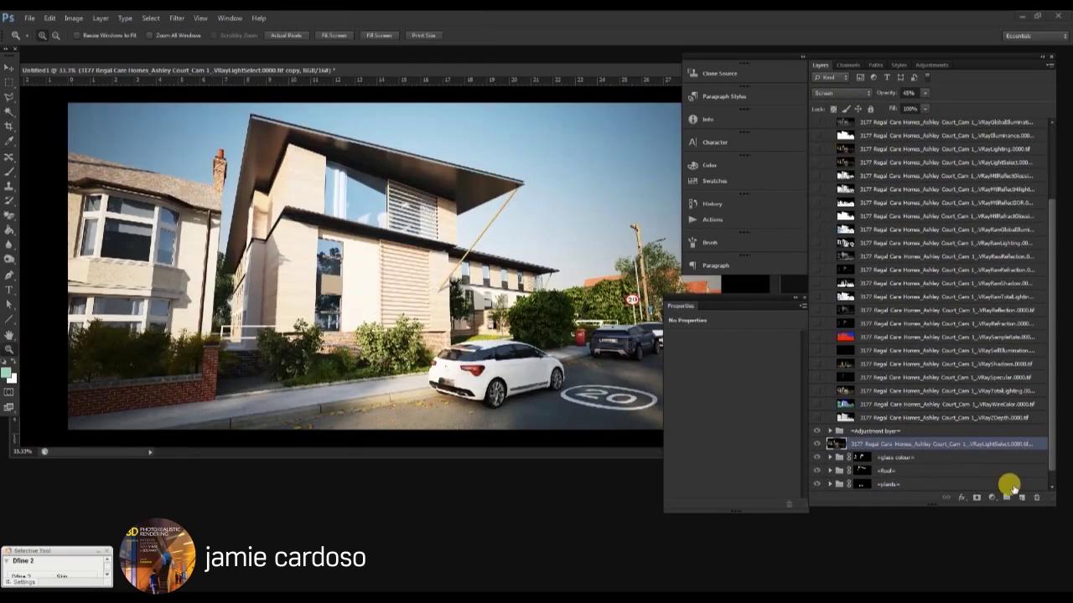
click(1007, 498)
double_click(872, 444)
text(light select)
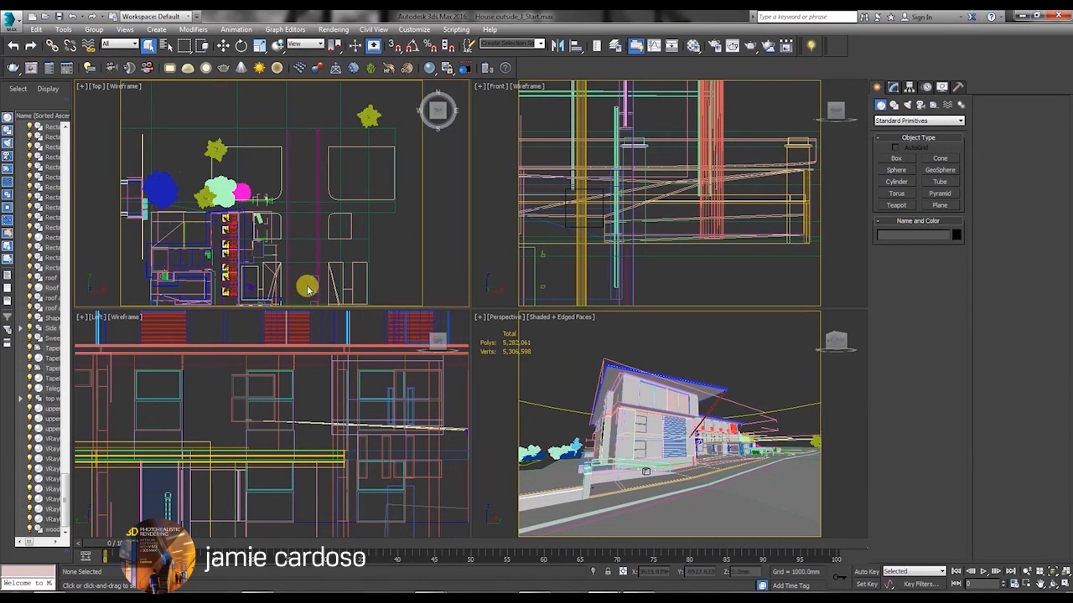
middle_drag(308, 287, 332, 267)
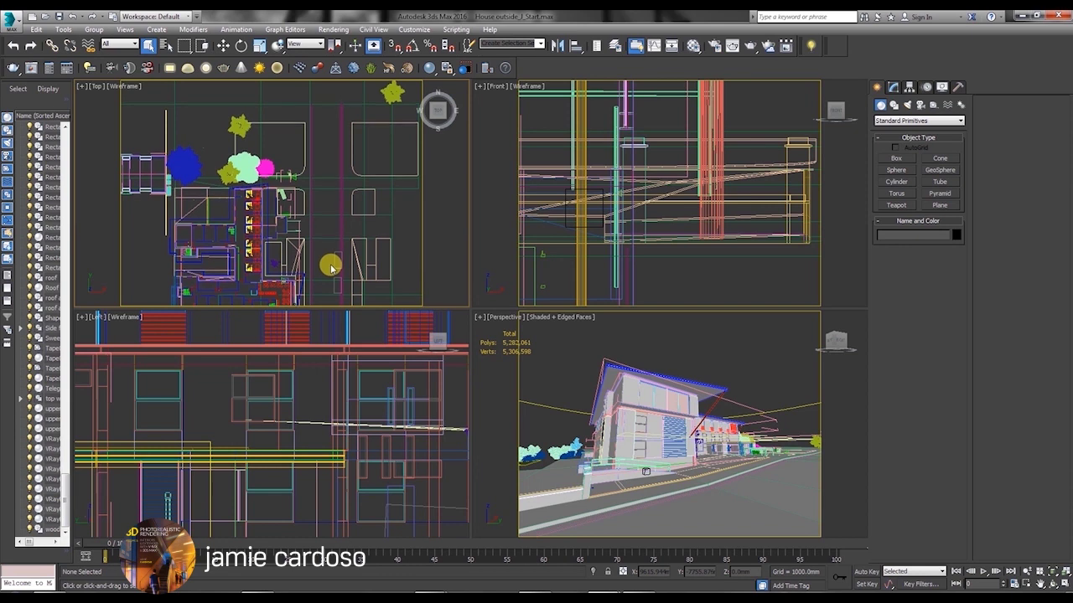
scroll(329, 268, down, 2)
middle_drag(327, 268, 327, 226)
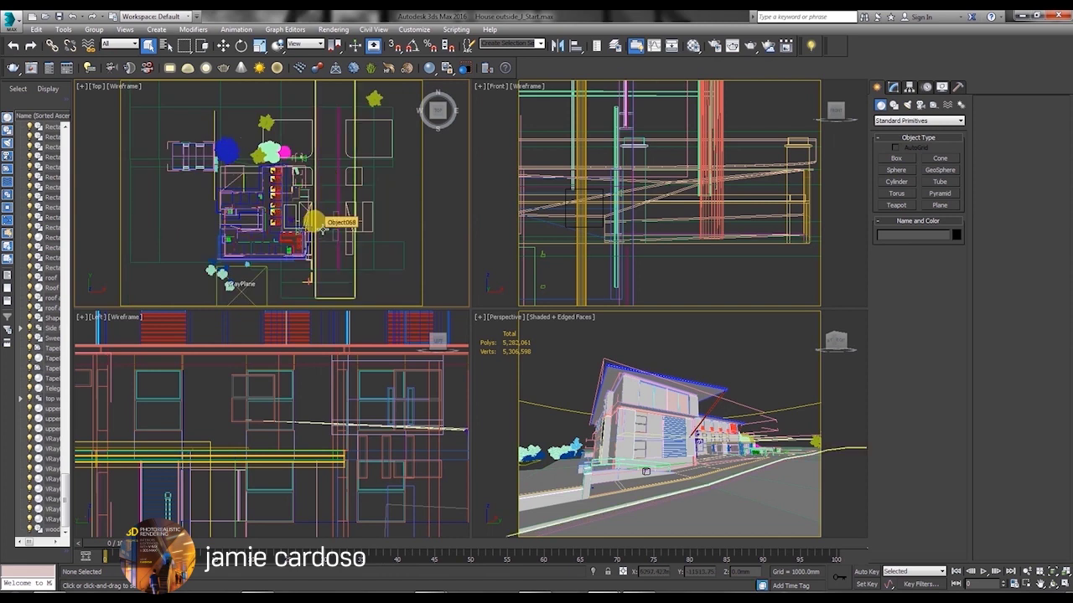
middle_drag(322, 228, 305, 228)
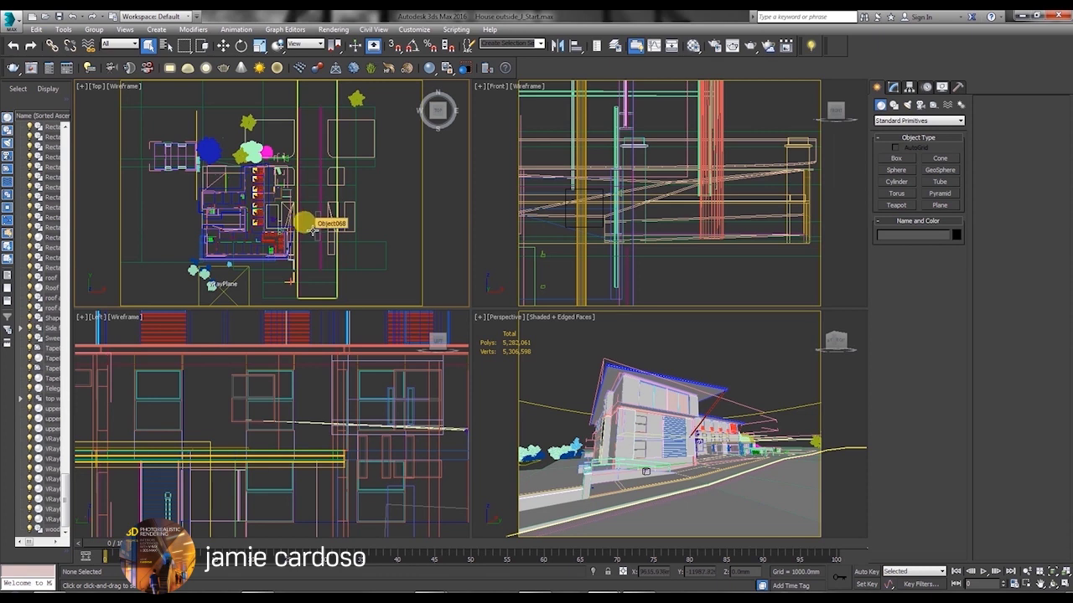
drag(313, 231, 232, 147)
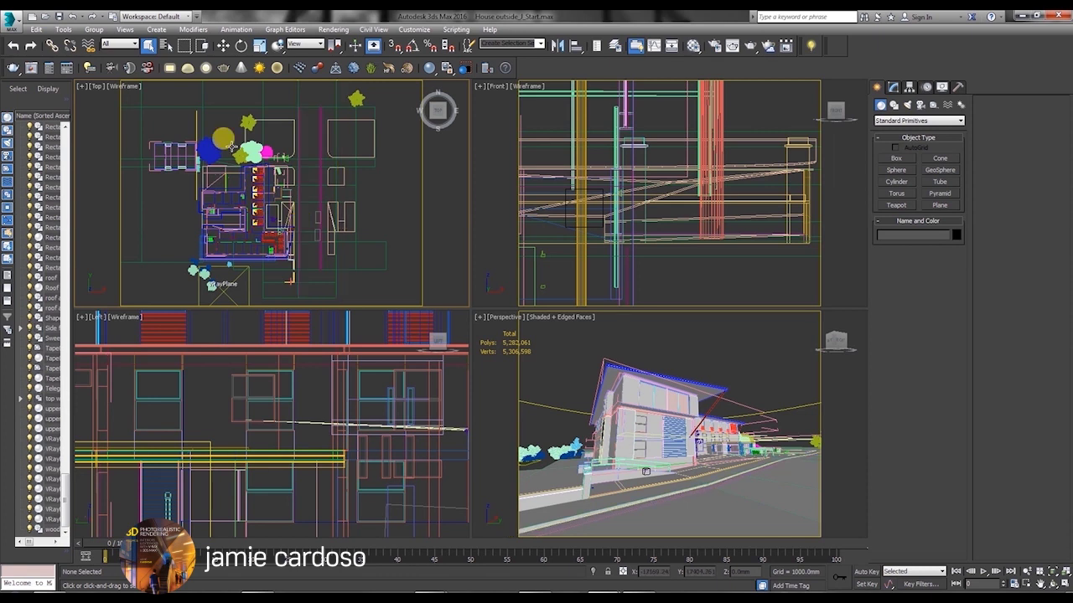
click(647, 392)
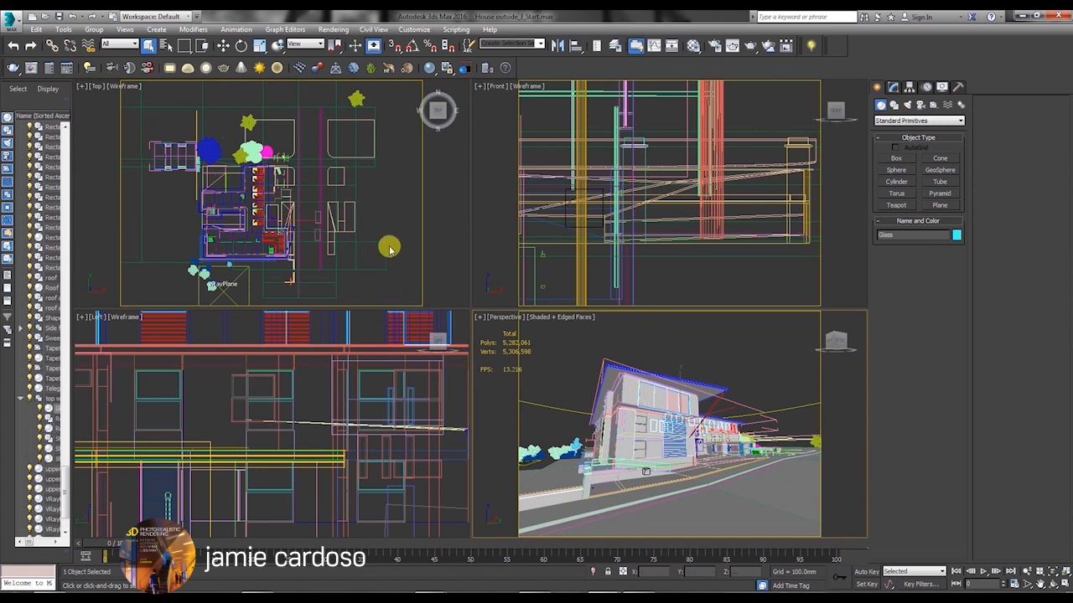
Create a targeted Physical camera in the Top view from the road beyond the building, aimed at it with about 64,754 mm target distance
click(922, 106)
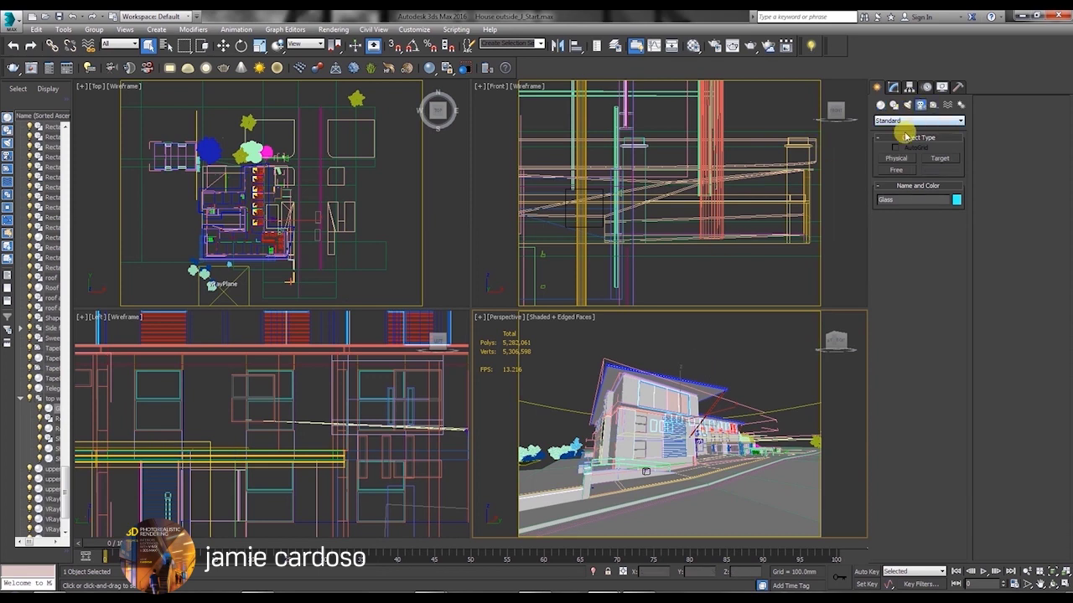
click(898, 159)
middle_drag(327, 259, 314, 216)
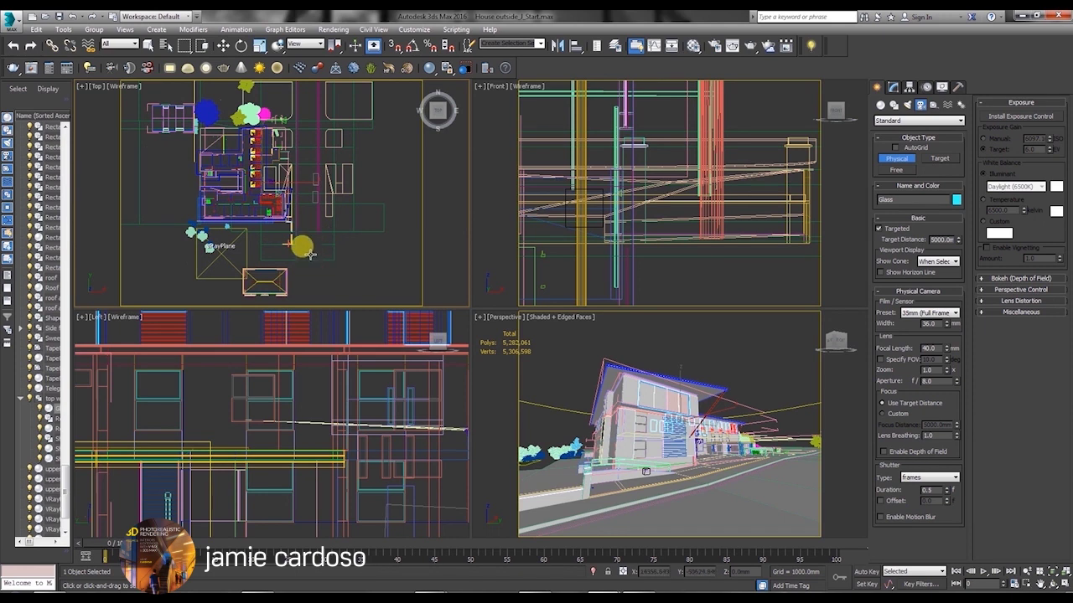
drag(321, 282, 267, 142)
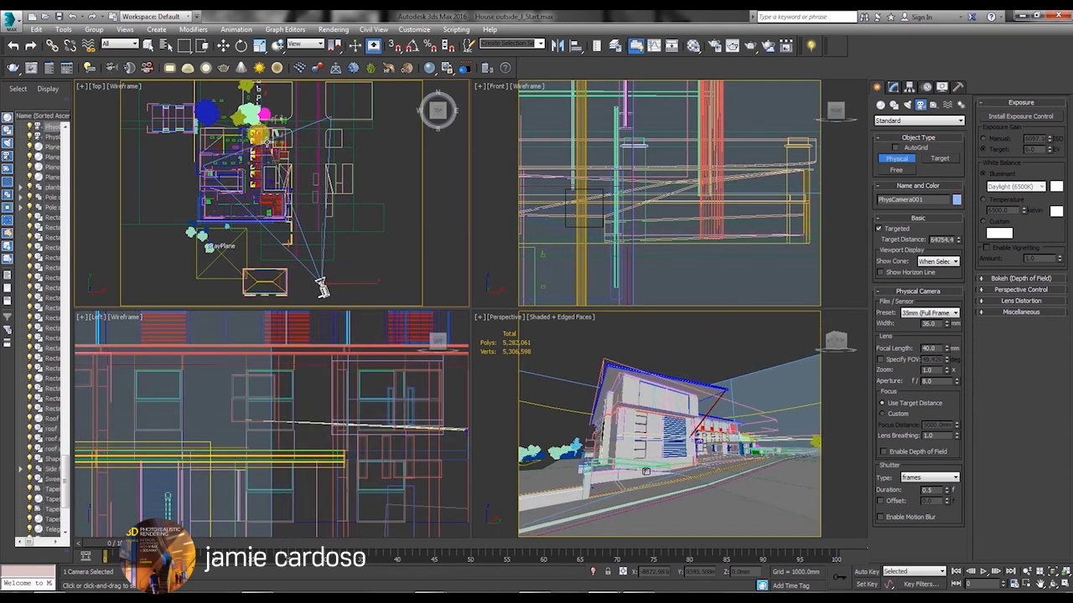
Turn off the Physical camera's Targeted option and raise the camera in the Front view to a height of about 2628 mm
scroll(670, 193, down, 5)
middle_drag(788, 194, 618, 194)
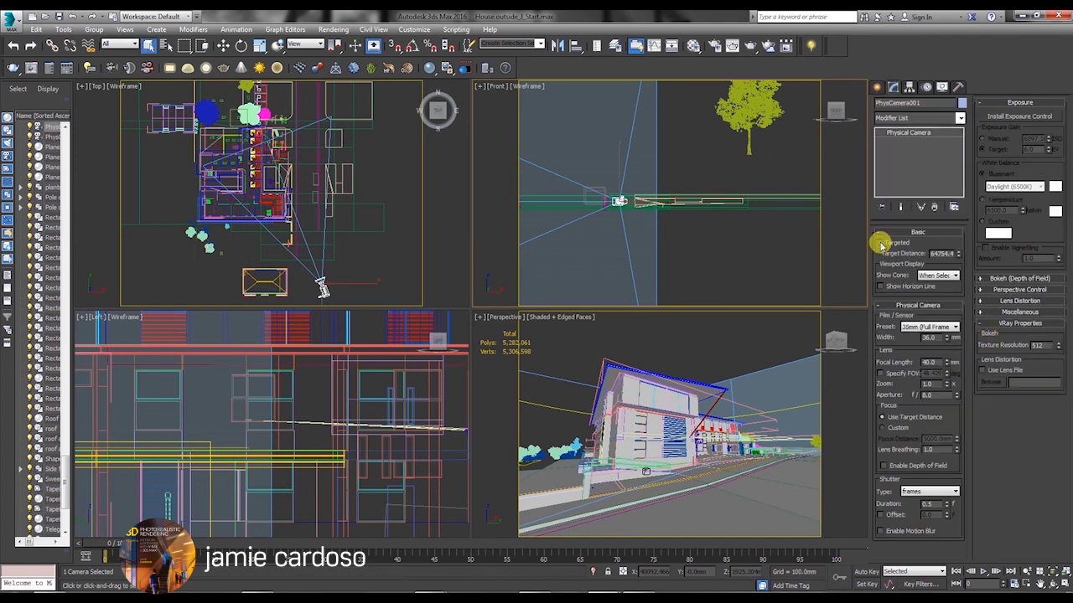
middle_drag(644, 211, 749, 235)
scroll(749, 236, up, 2)
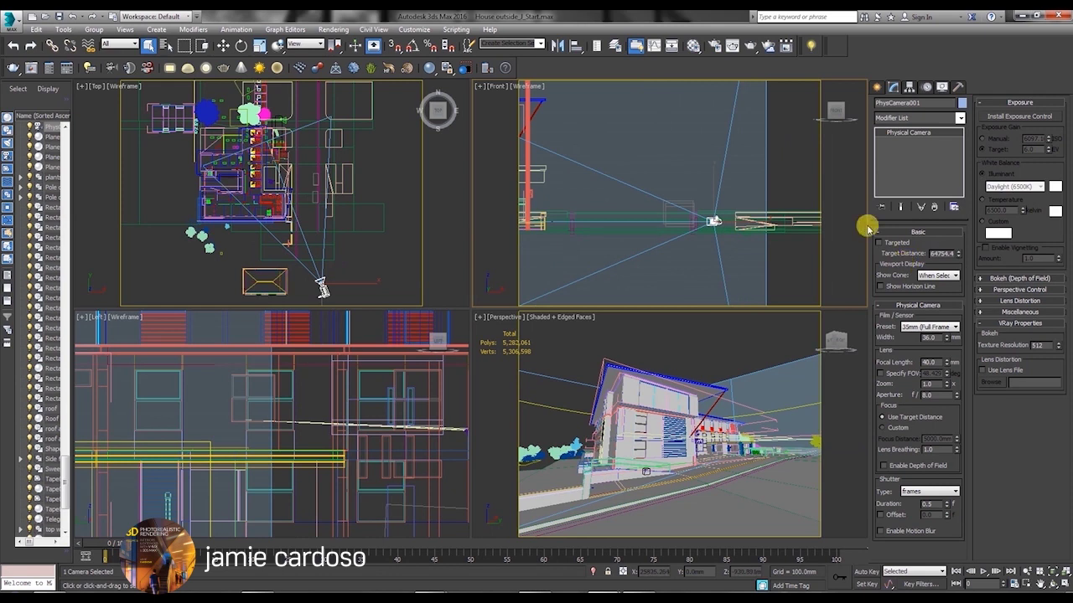
middle_drag(671, 212, 747, 225)
scroll(609, 198, up, 5)
right_click(675, 211)
click(695, 228)
scroll(695, 205, down, 6)
drag(748, 203, 748, 189)
key(ctrl+z)
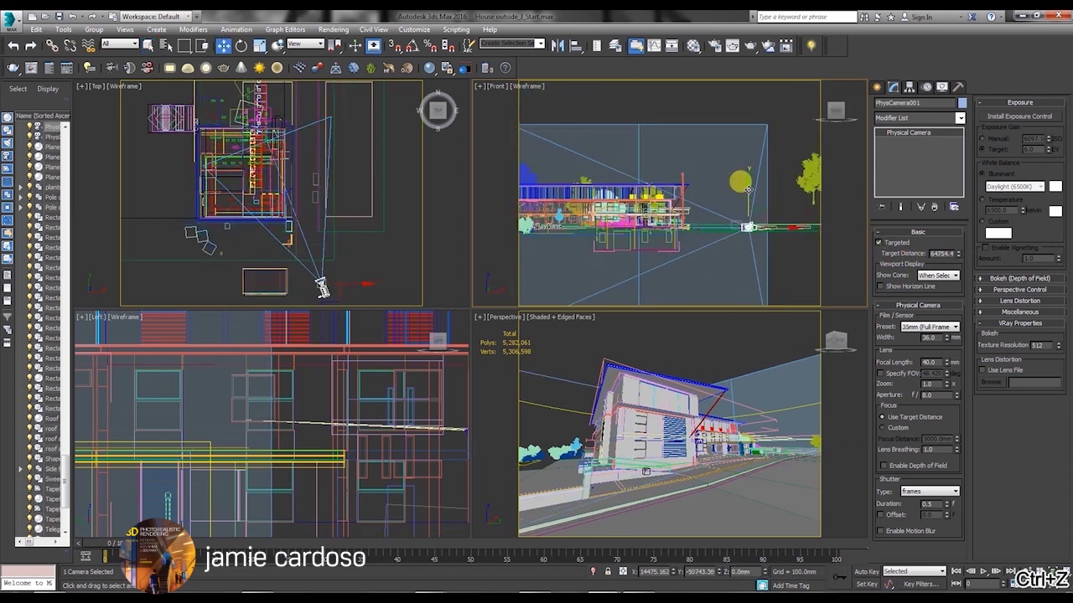
key(ctrl+z)
key(ctrl+z)
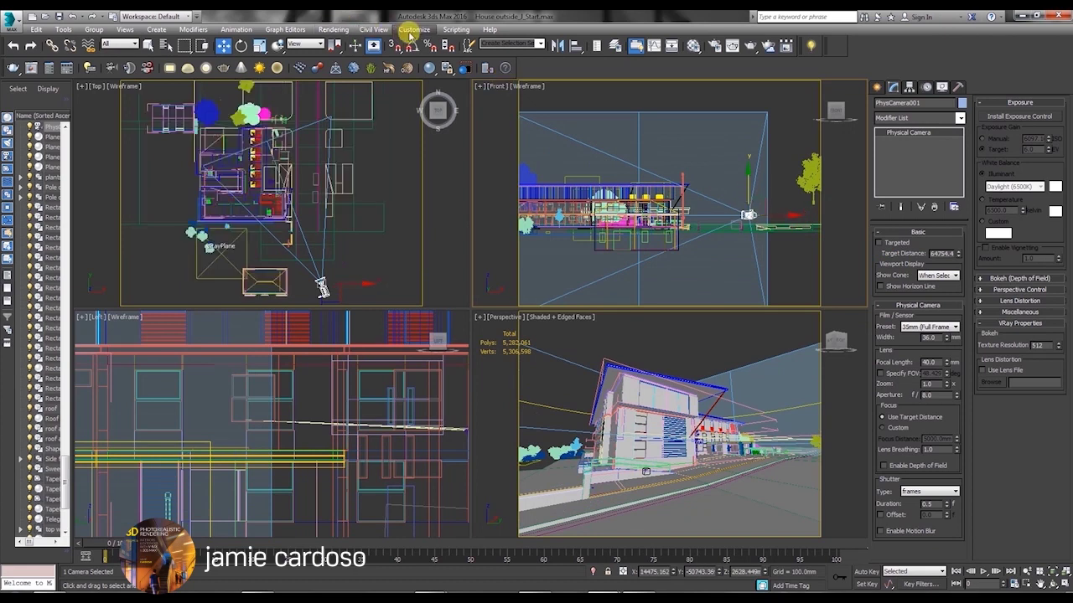
Set the scene's metric display unit scale to Meters
click(413, 30)
click(430, 176)
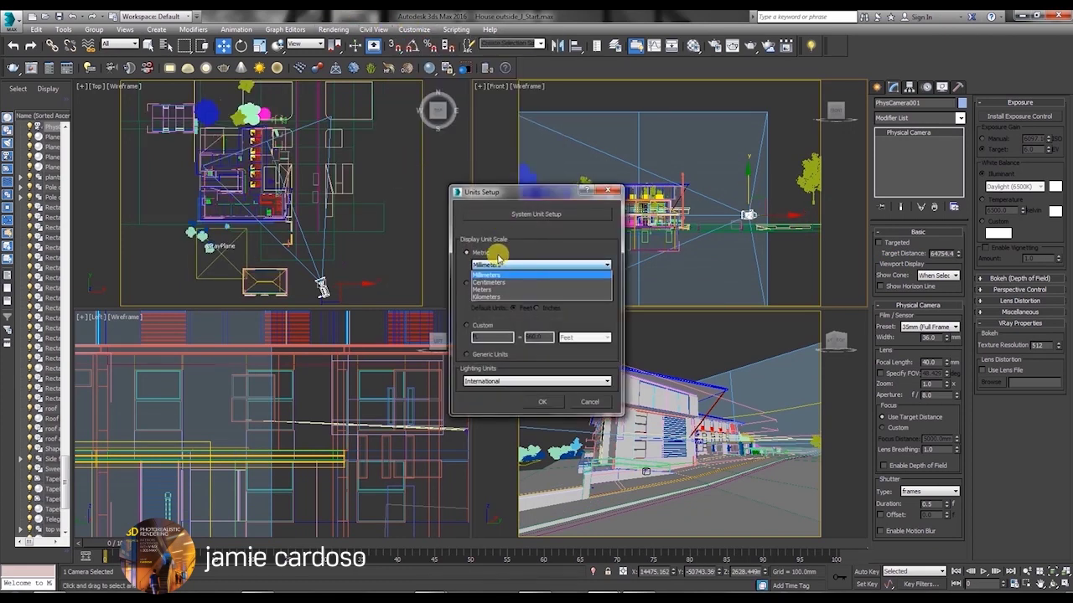
click(485, 290)
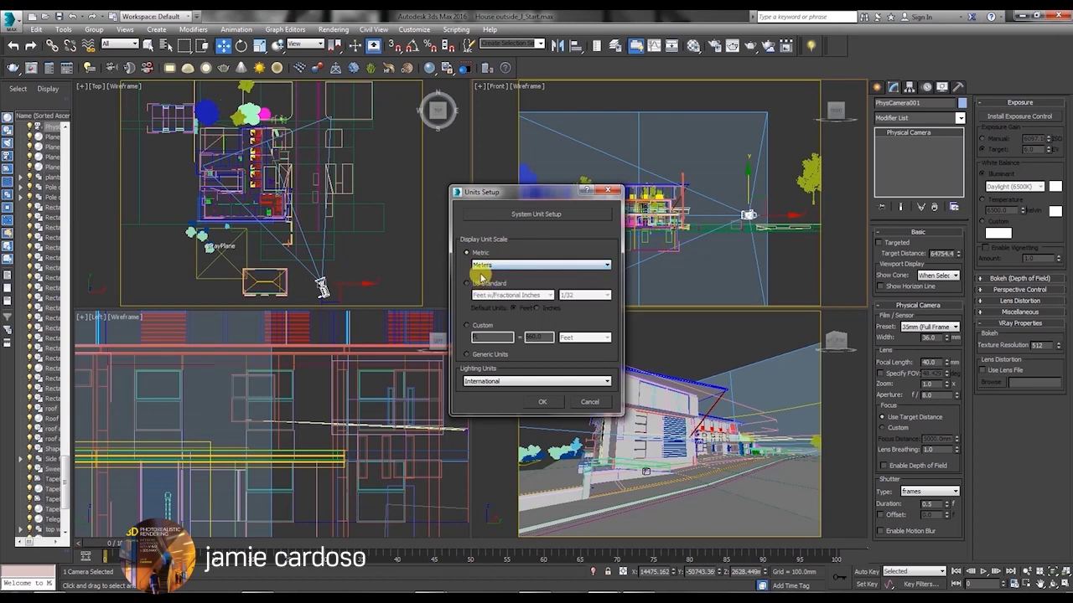
click(501, 265)
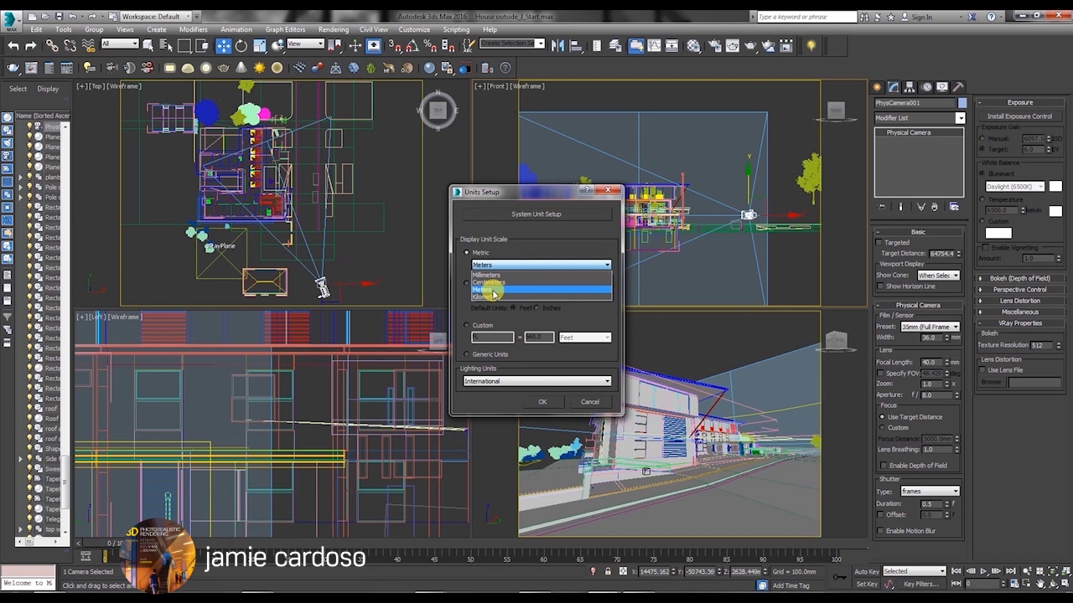
click(493, 290)
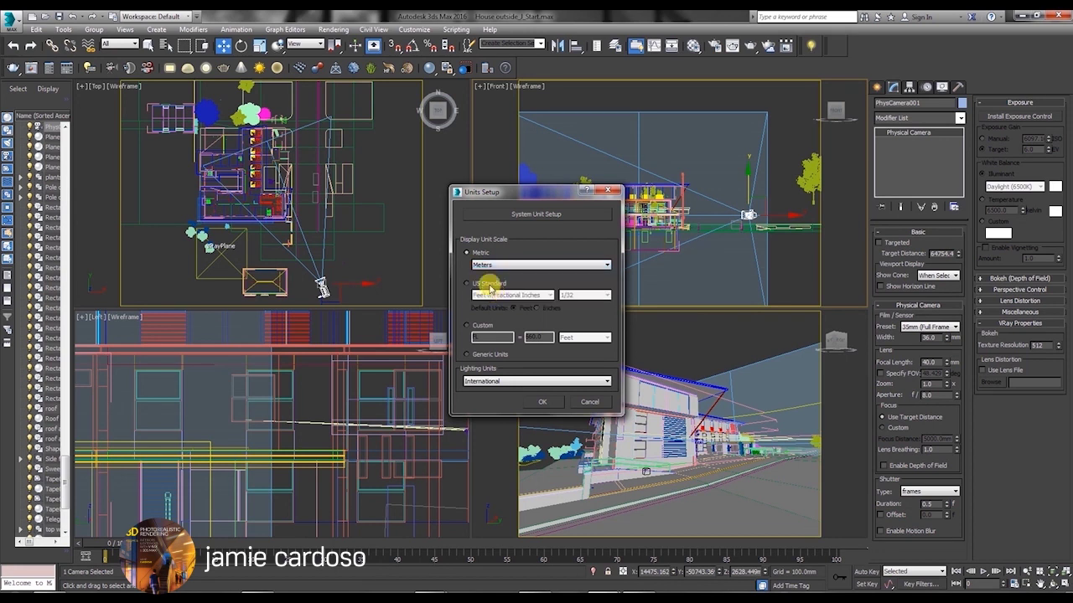
drag(523, 191, 459, 154)
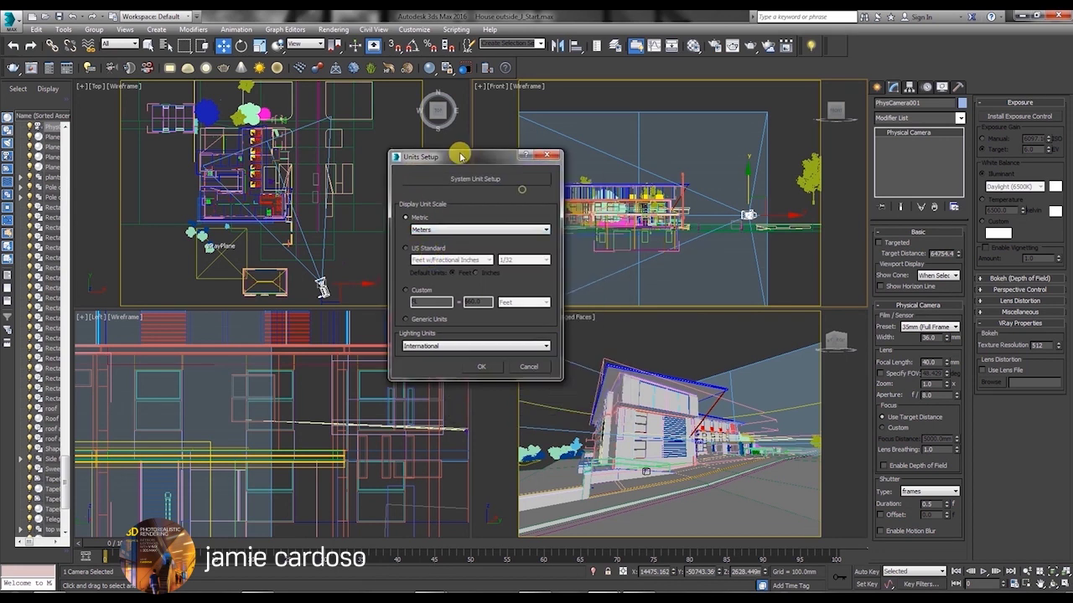
click(480, 364)
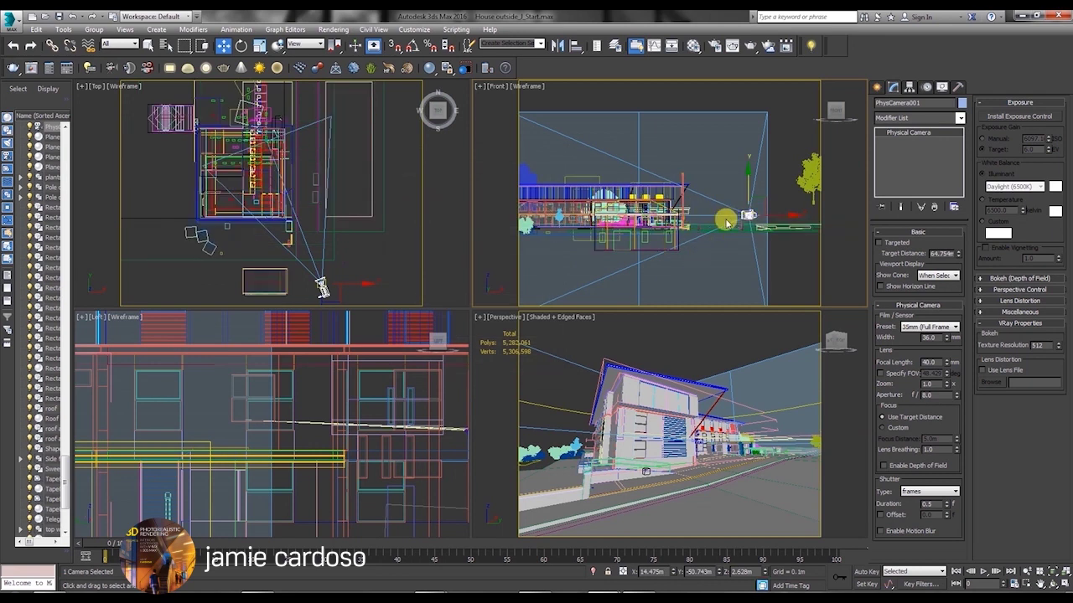
Create a vertical Tape helper with a specified length of 1.64 m beneath the camera in the Front view
middle_drag(726, 219, 662, 206)
scroll(690, 210, up, 4)
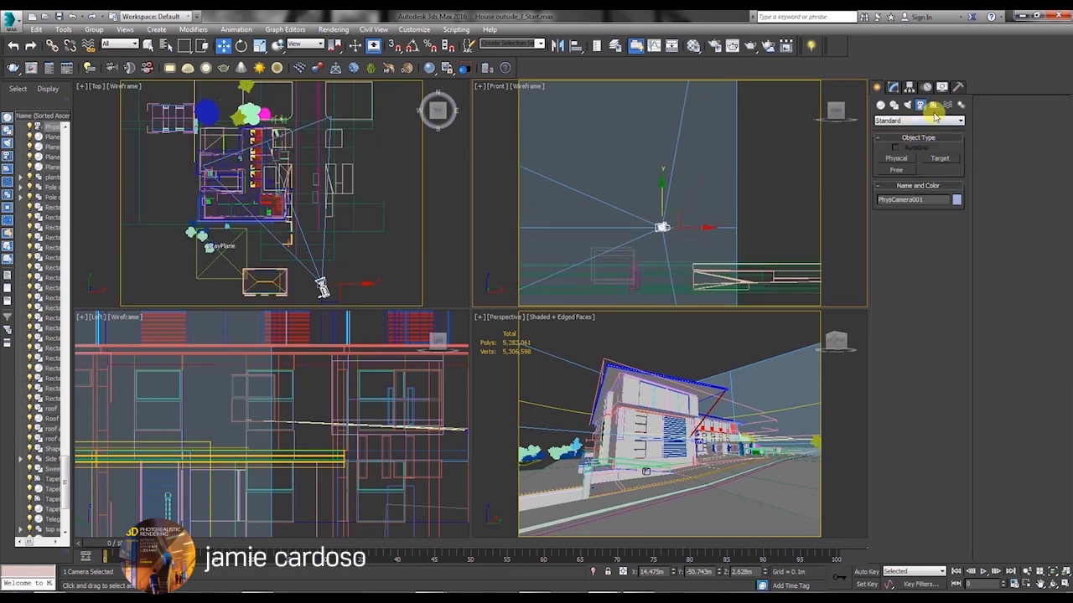
click(935, 105)
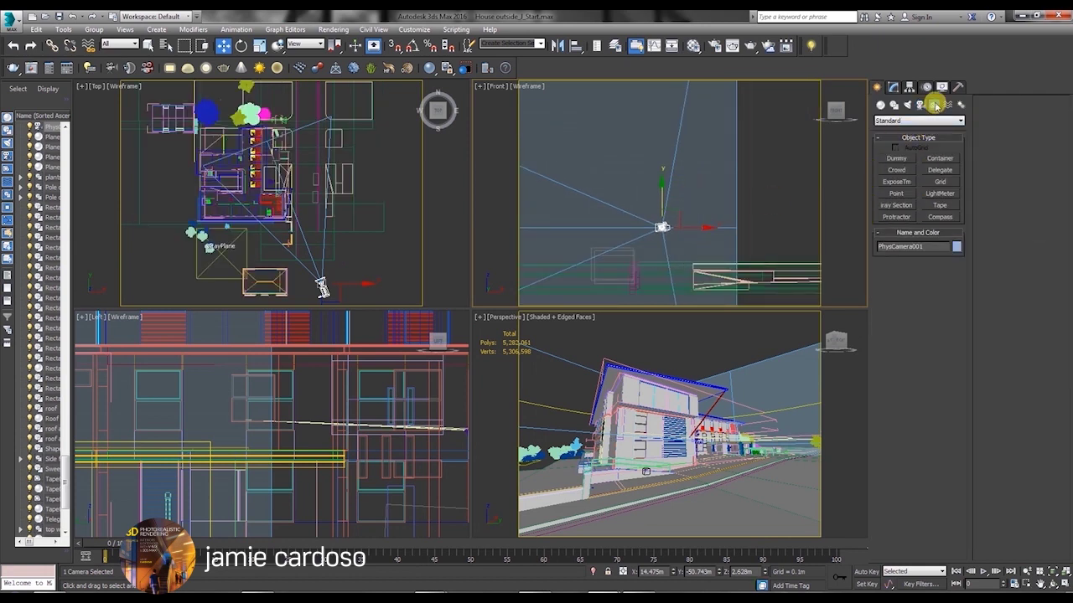
click(939, 205)
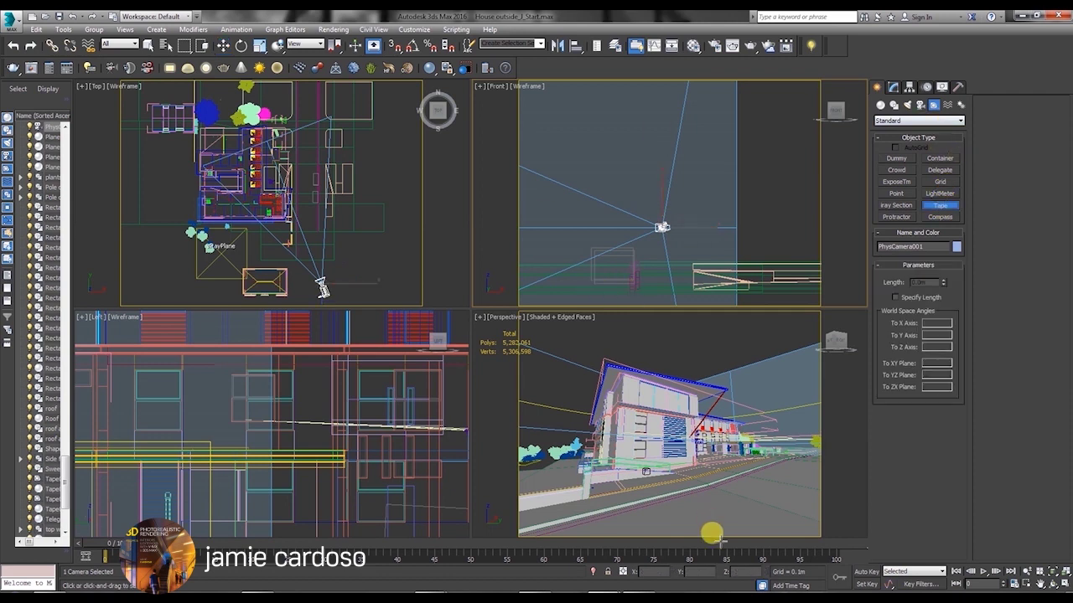
scroll(645, 256, up, 3)
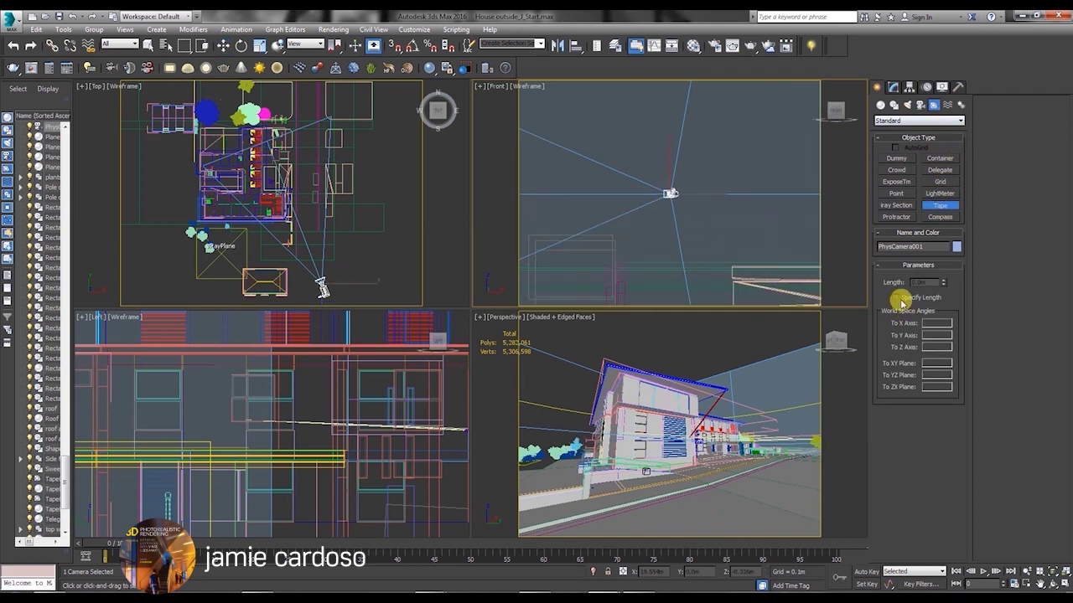
drag(927, 284, 834, 282)
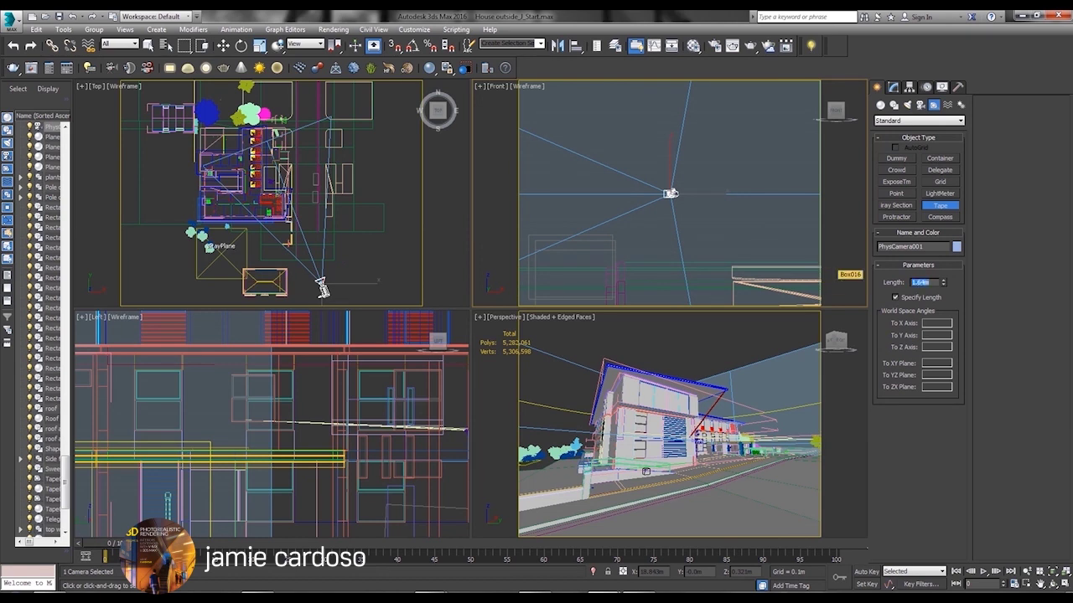
middle_drag(653, 285, 654, 281)
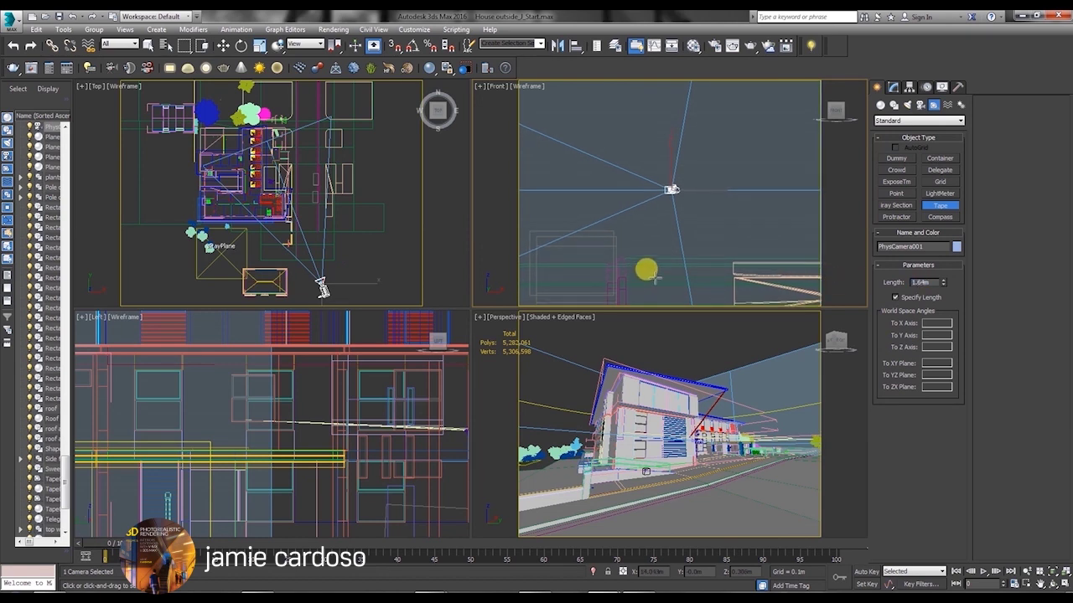
drag(677, 257, 677, 197)
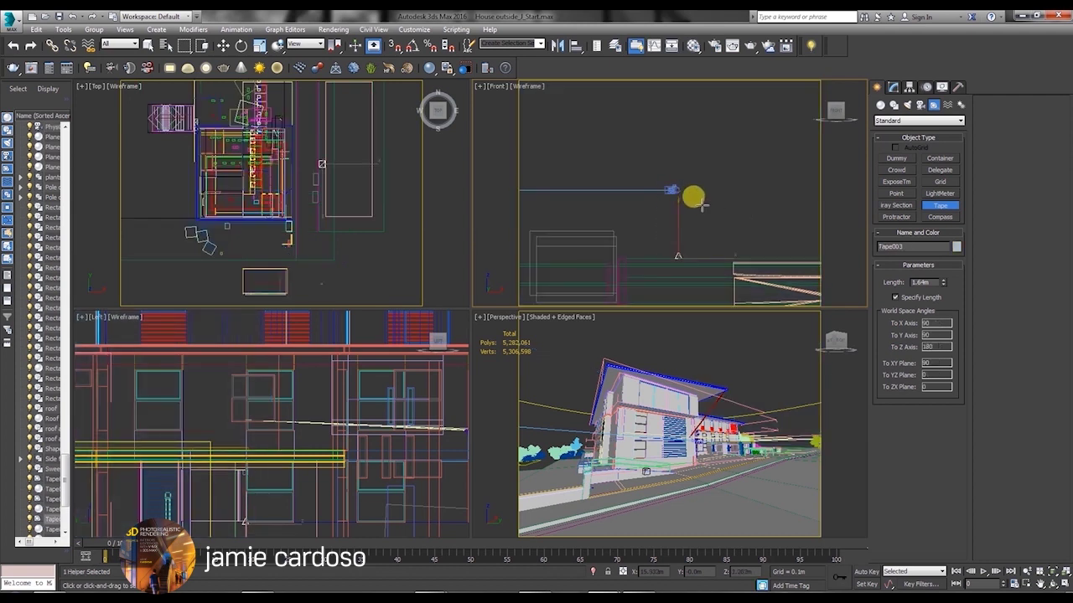
Select the Physical camera and lower it in the Front view to a height of about 2.406 m
right_click(703, 205)
click(671, 189)
drag(666, 166, 668, 175)
scroll(668, 226, down, 2)
middle_drag(667, 231, 661, 260)
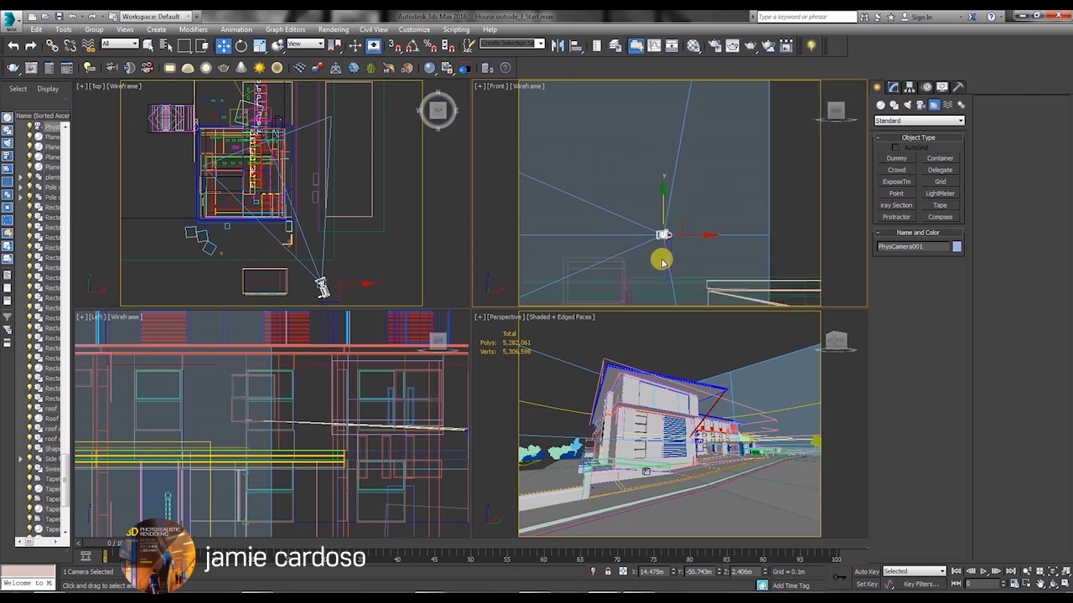
Add the vertical tape helper and the road object to the camera selection, and isolate the three objects
middle_drag(371, 242, 369, 226)
scroll(675, 275, up, 3)
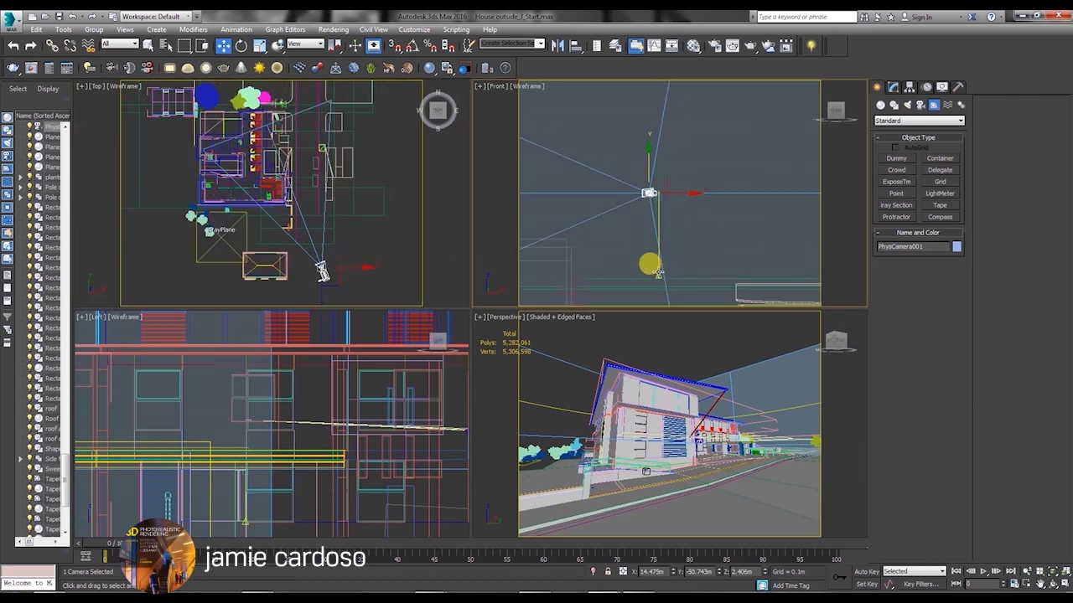
ctrl+click(657, 272)
scroll(658, 196, up, 5)
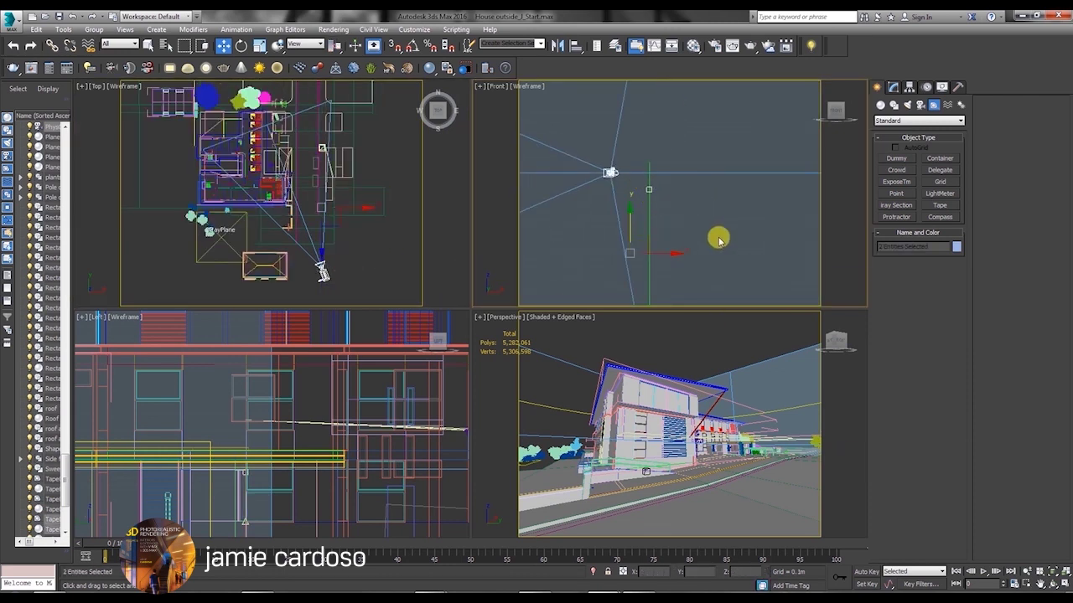
ctrl+click(617, 525)
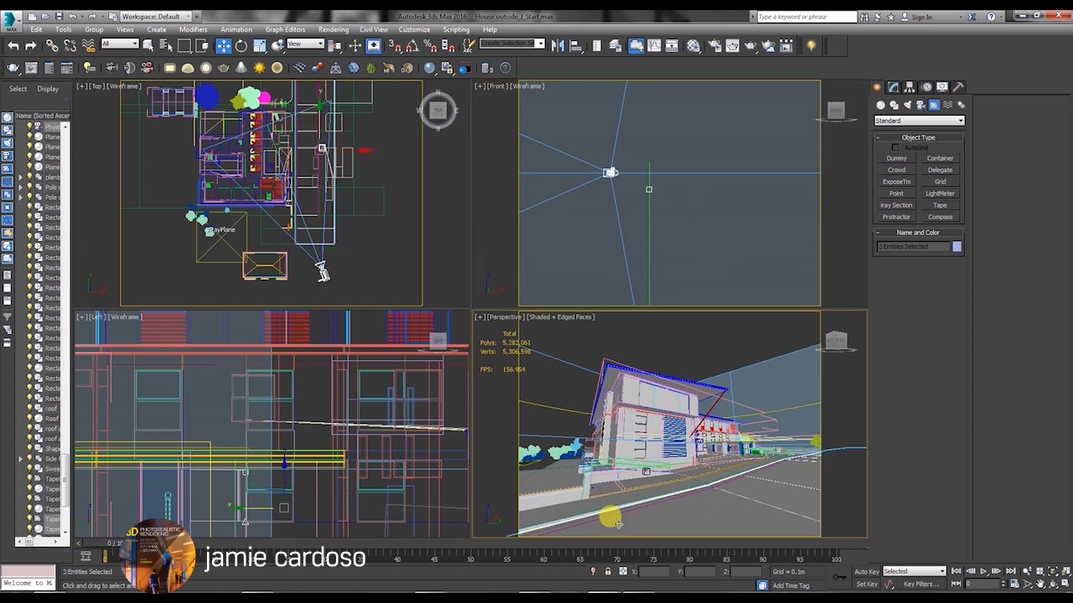
click(593, 573)
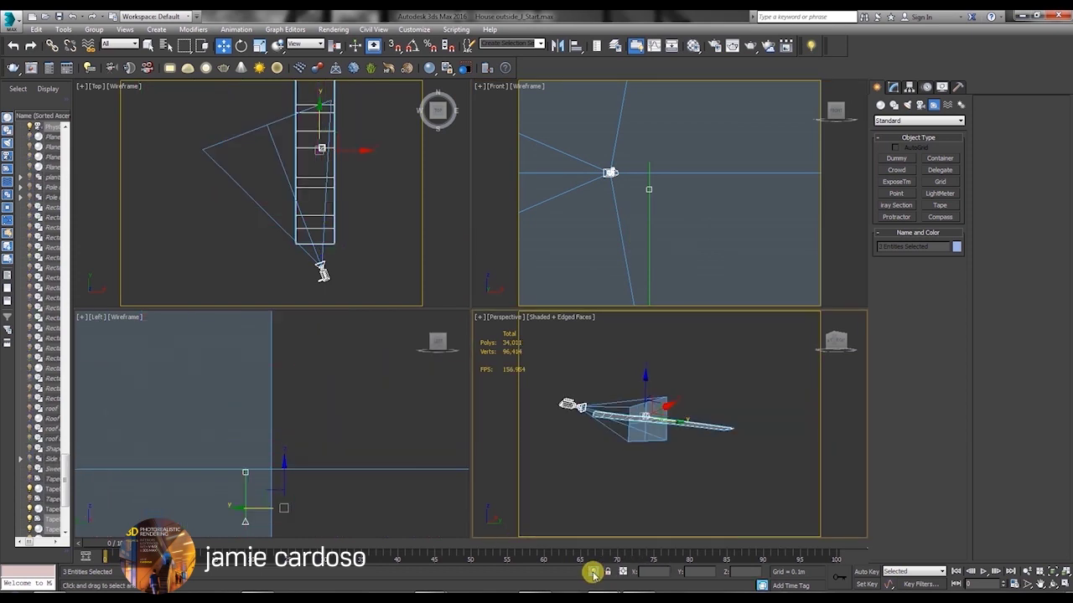
Select the isolated camera, tape and road together in the Left view and save them as a named selection set called "isolate"
right_click(325, 479)
click(320, 267)
scroll(328, 441, down, 4)
middle_drag(327, 440, 125, 361)
scroll(371, 464, down, 1)
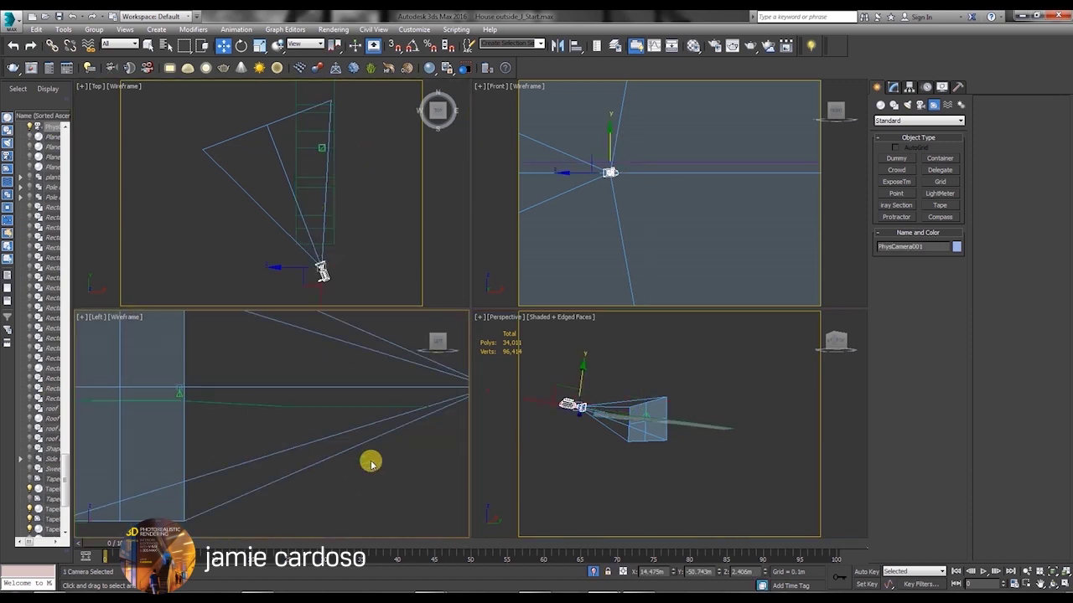
middle_drag(253, 401, 140, 410)
right_click(496, 320)
scroll(298, 448, down, 3)
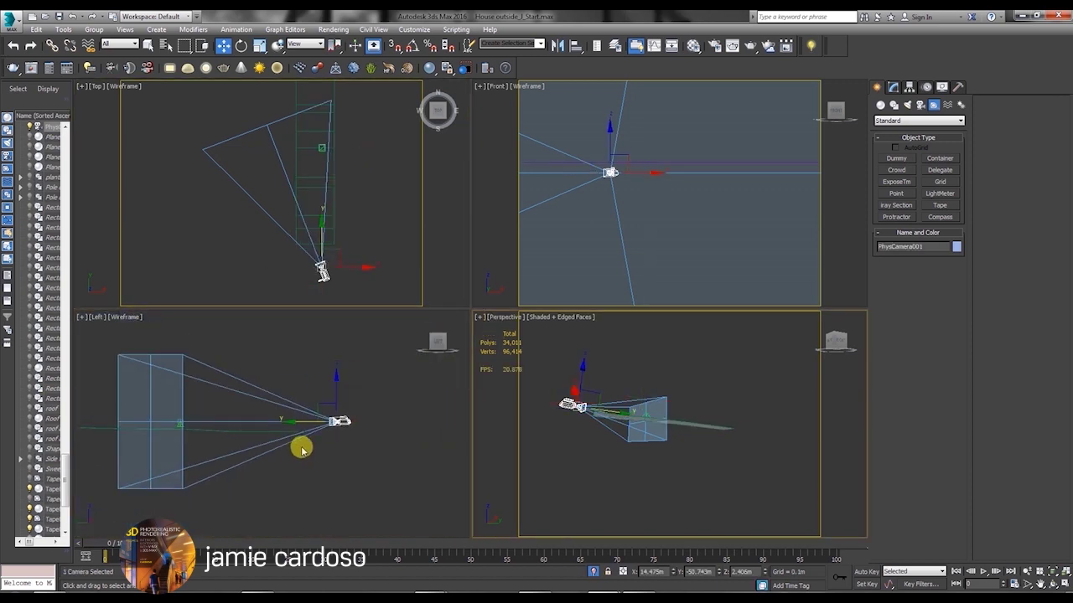
drag(373, 457, 136, 373)
middle_drag(156, 359, 240, 350)
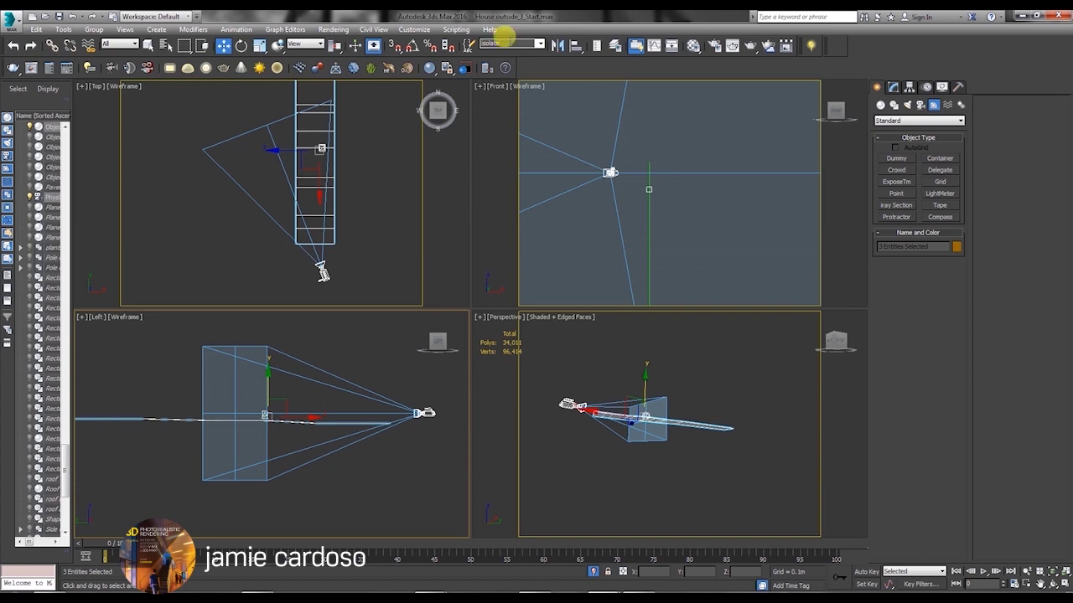
Exit isolation, recall the "isolate" selection set, and toggle its isolation on and off again
click(592, 575)
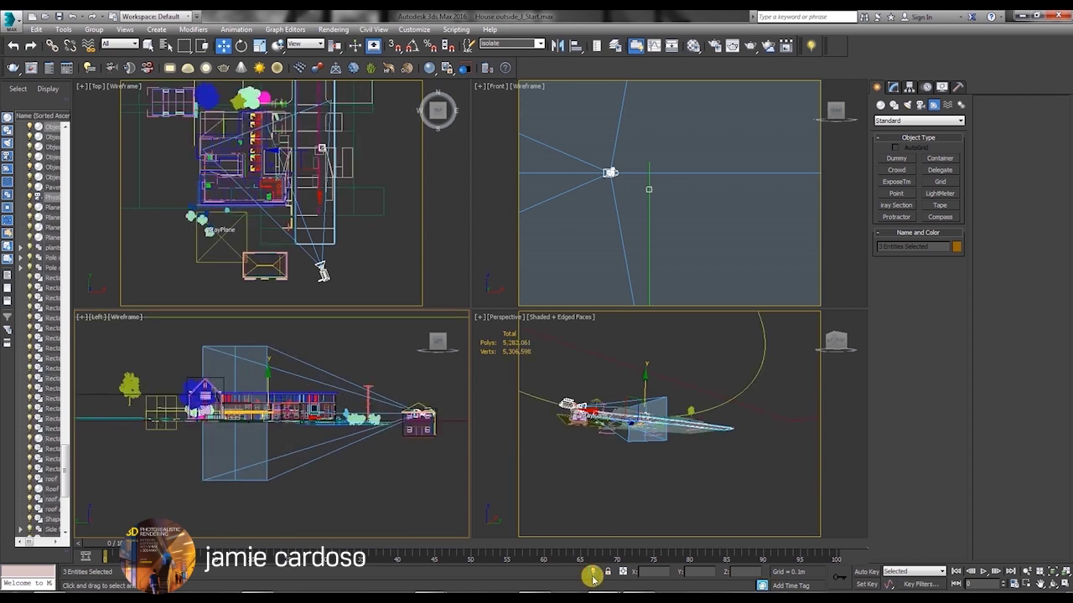
click(541, 45)
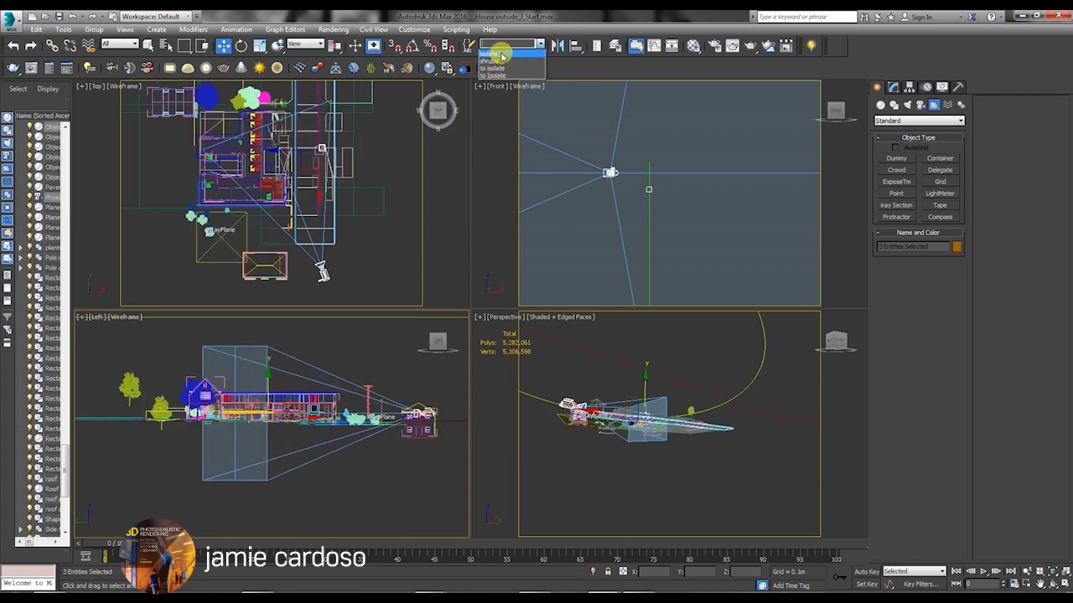
click(502, 55)
click(590, 571)
click(590, 571)
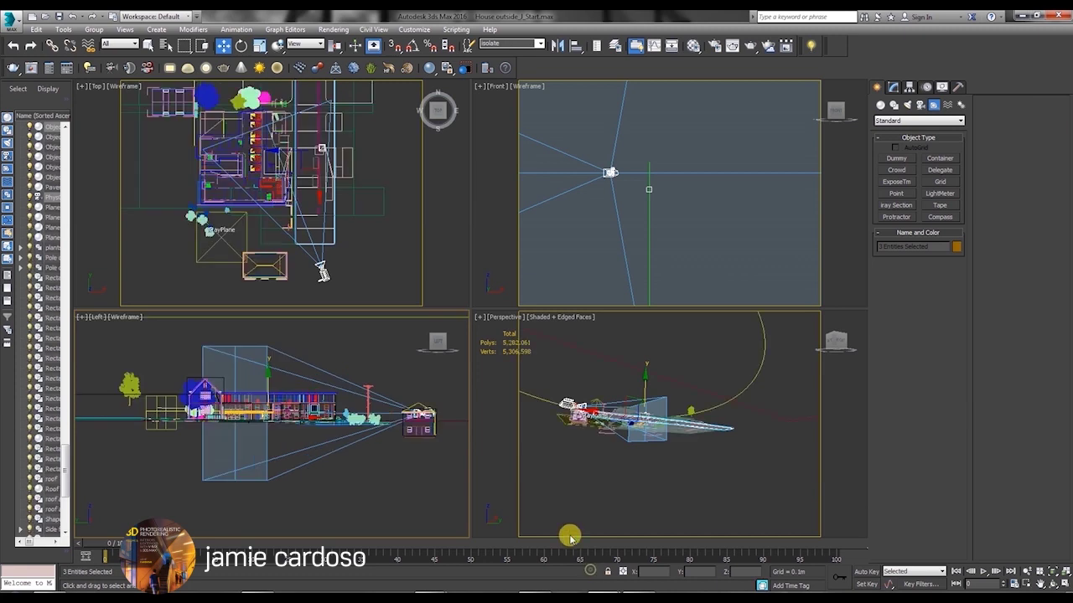
Select the Physical camera in the Top view and switch the Perspective viewport to that camera's view
scroll(312, 225, up, 5)
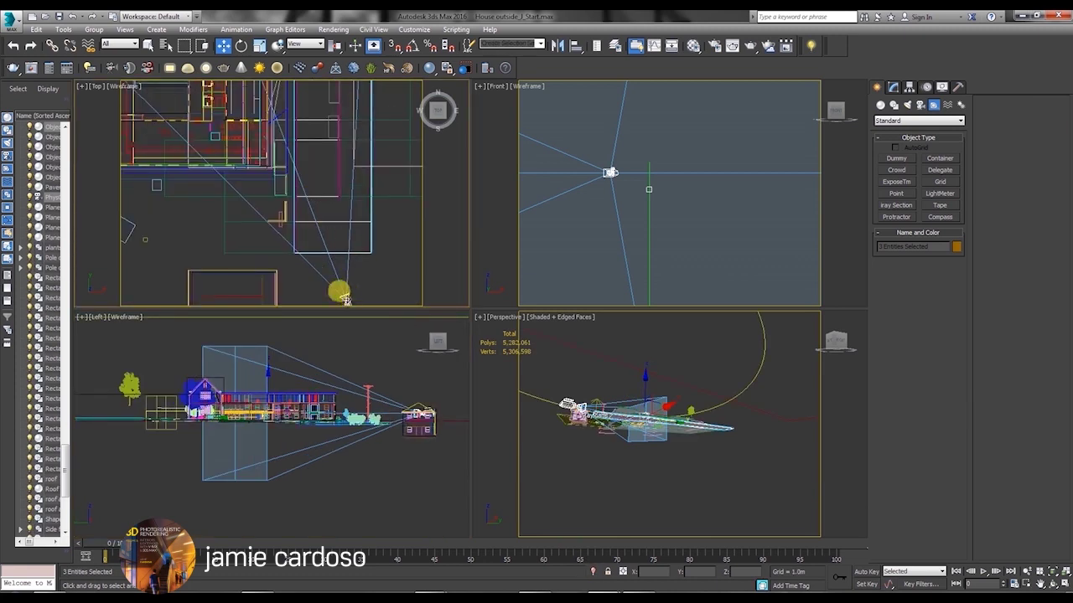
click(339, 292)
middle_drag(339, 292, 226, 214)
right_click(494, 318)
key(c)
Rotate and move the Physical camera in the Top view to about X 19.939 m, Y -41.005 m, aiming it at the house
scroll(290, 280, down, 5)
drag(290, 280, 323, 274)
right_click(299, 269)
click(314, 295)
right_click(303, 260)
click(320, 273)
right_click(294, 260)
click(310, 289)
key(w)
mouse_move(292, 233)
mouse_down()
mouse_move(291, 244)
mouse_move(293, 232)
mouse_up()
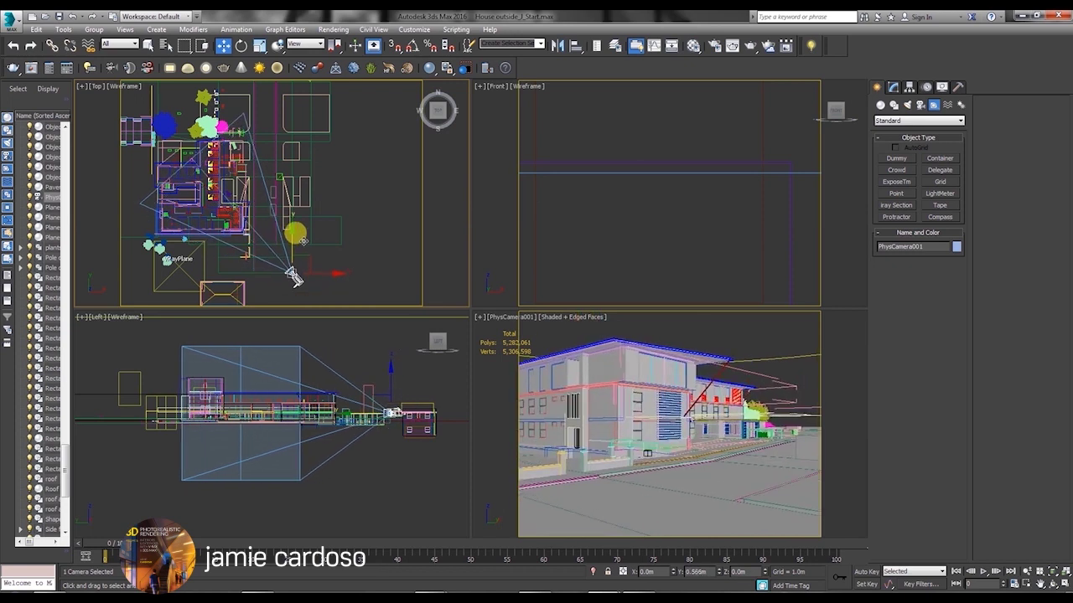
Set the render output size to a width of 3500 and a height of 1700 in Render Setup
click(716, 46)
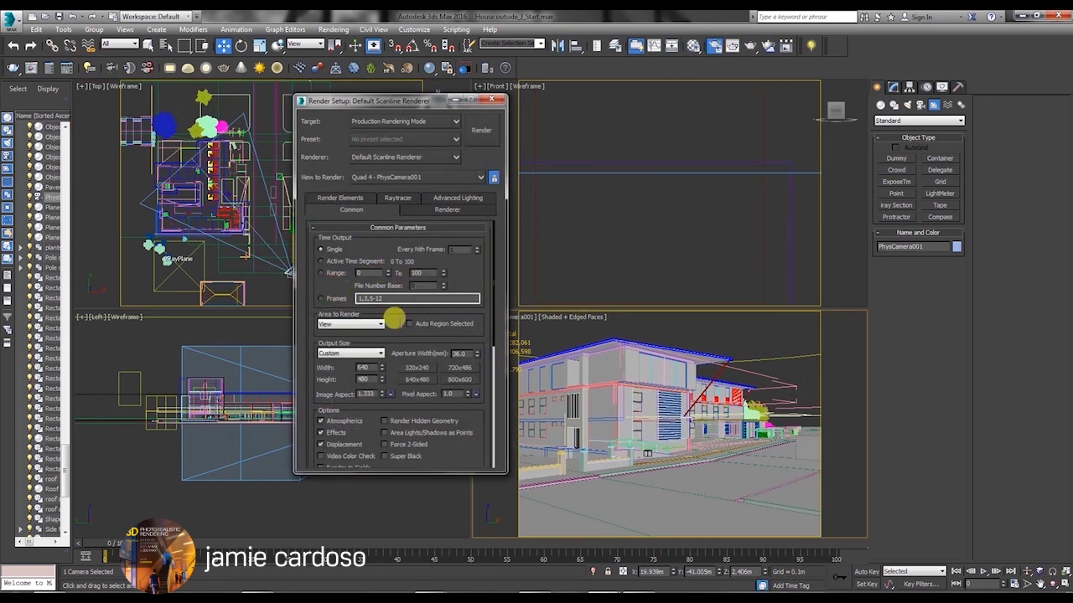
drag(386, 101, 591, 44)
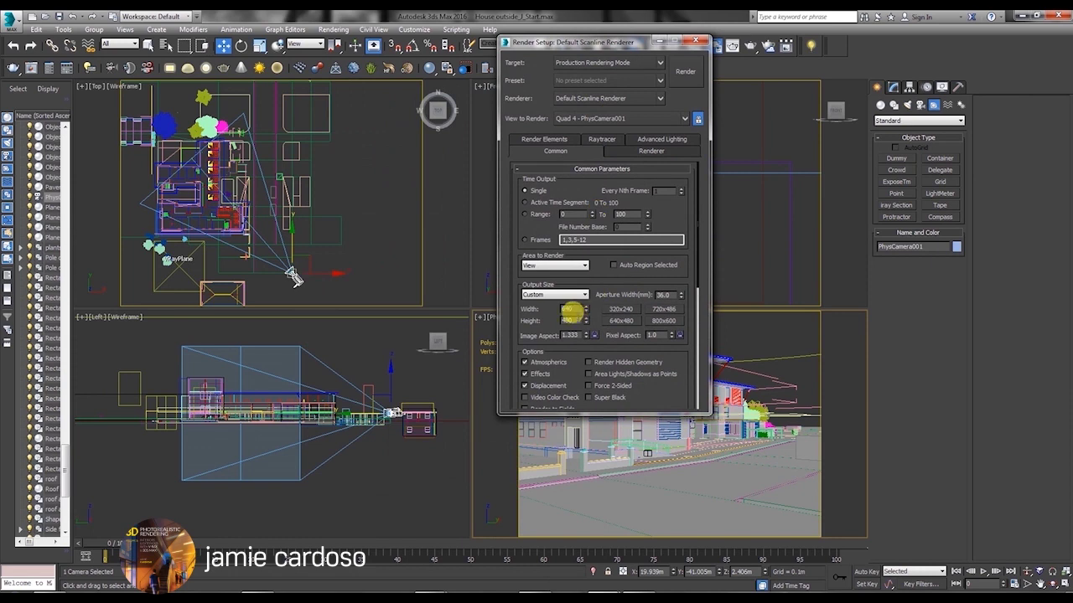
click(570, 308)
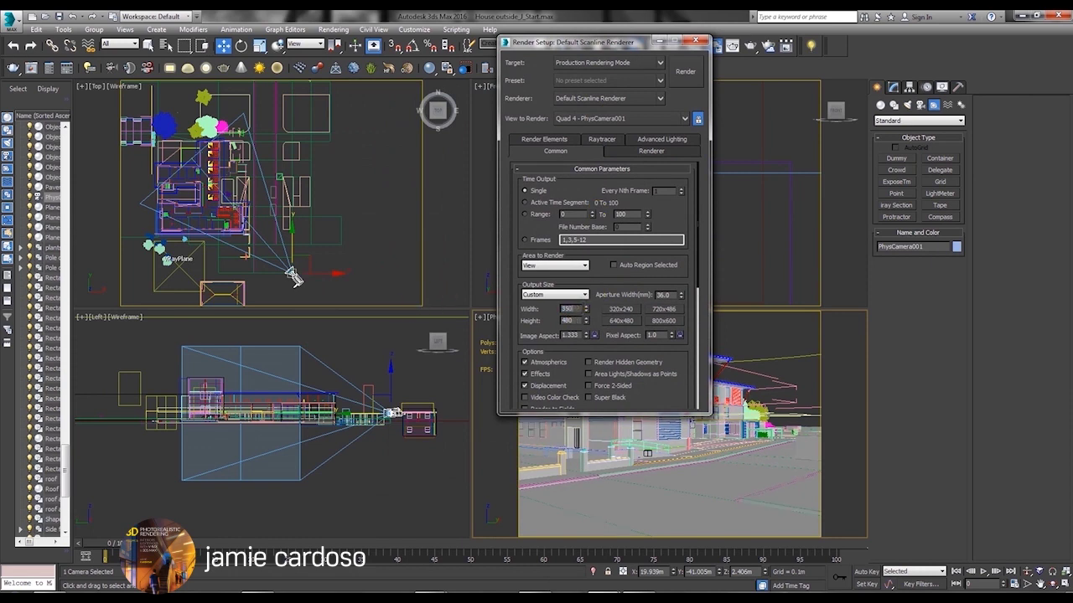
key(Tab)
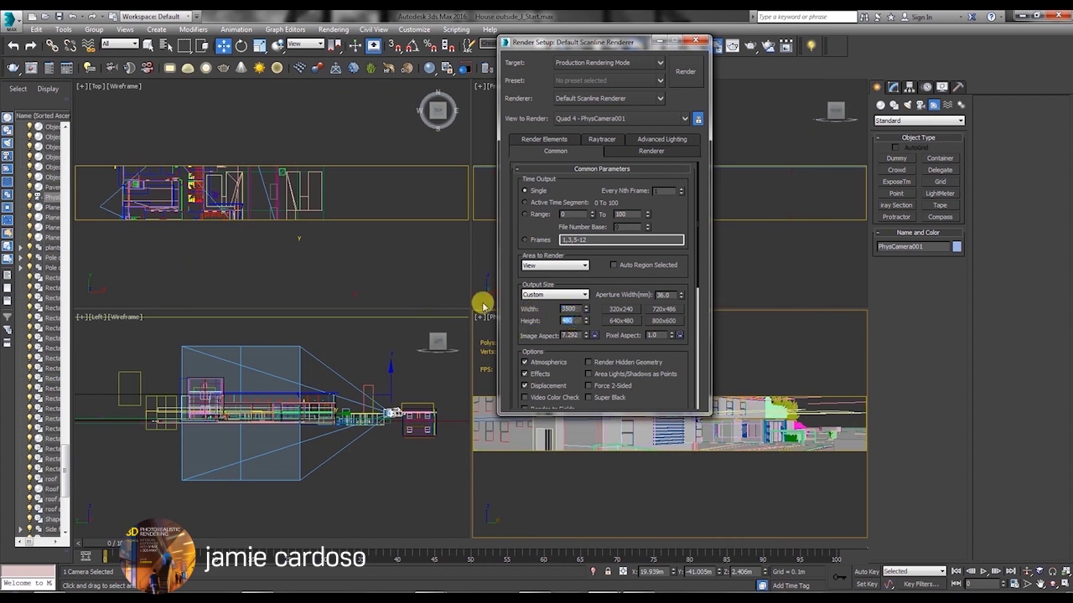
text(1700)
key(Return)
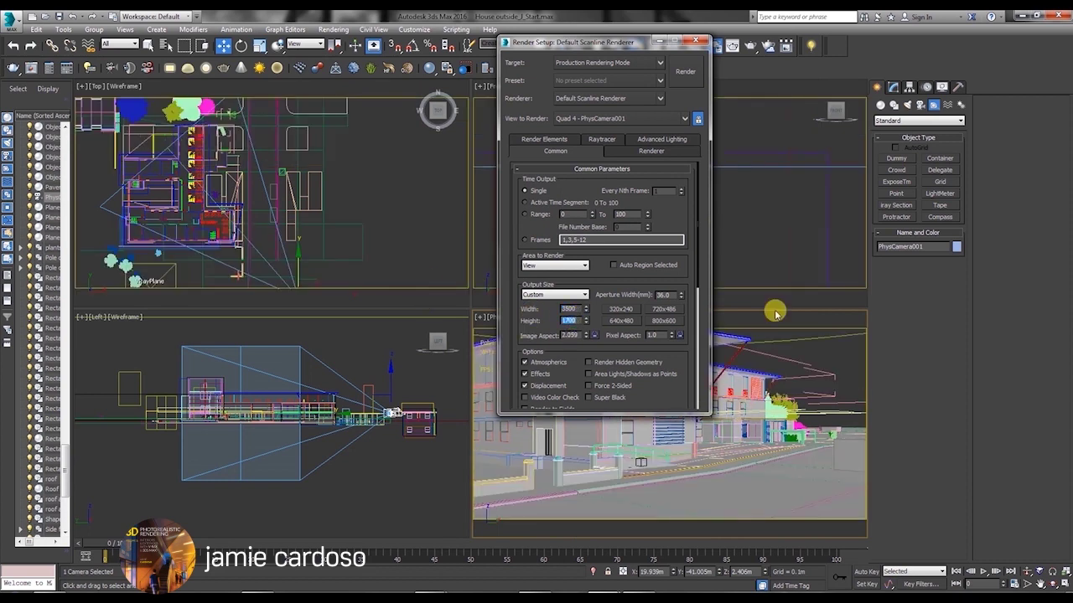
drag(637, 42, 219, 362)
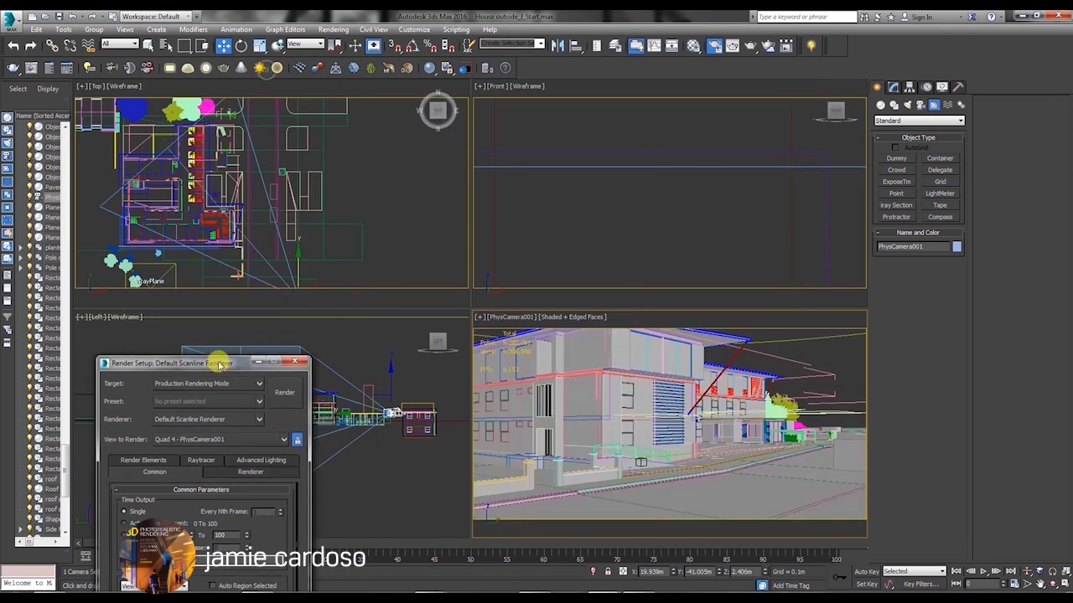
middle_drag(265, 256, 275, 176)
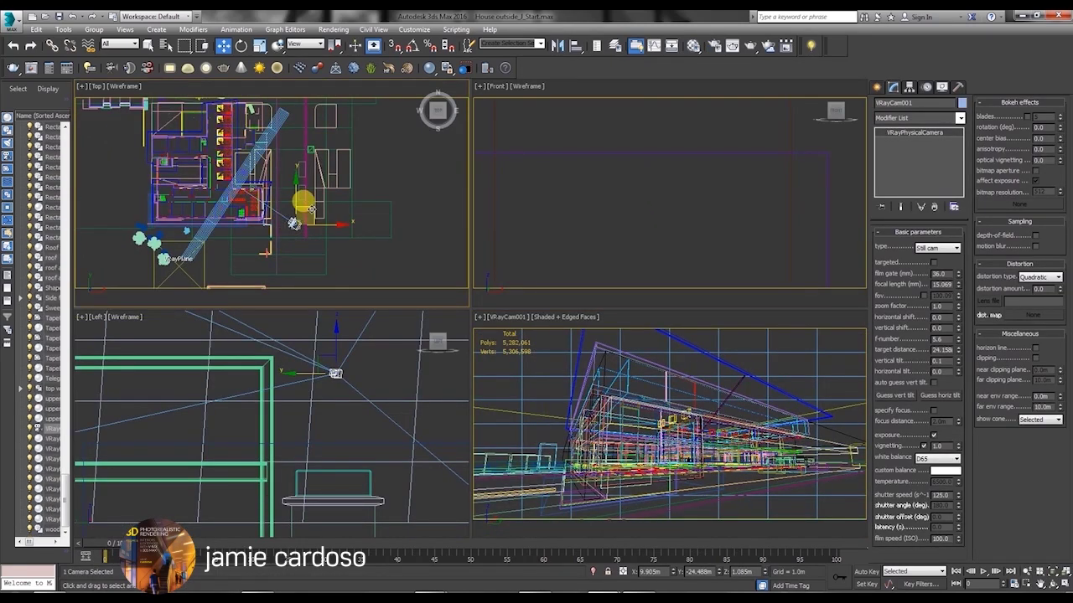
For the VRayCam001 view, reduce the render output size to 500 × 243 with the image aspect locked, and close Render Setup
click(876, 87)
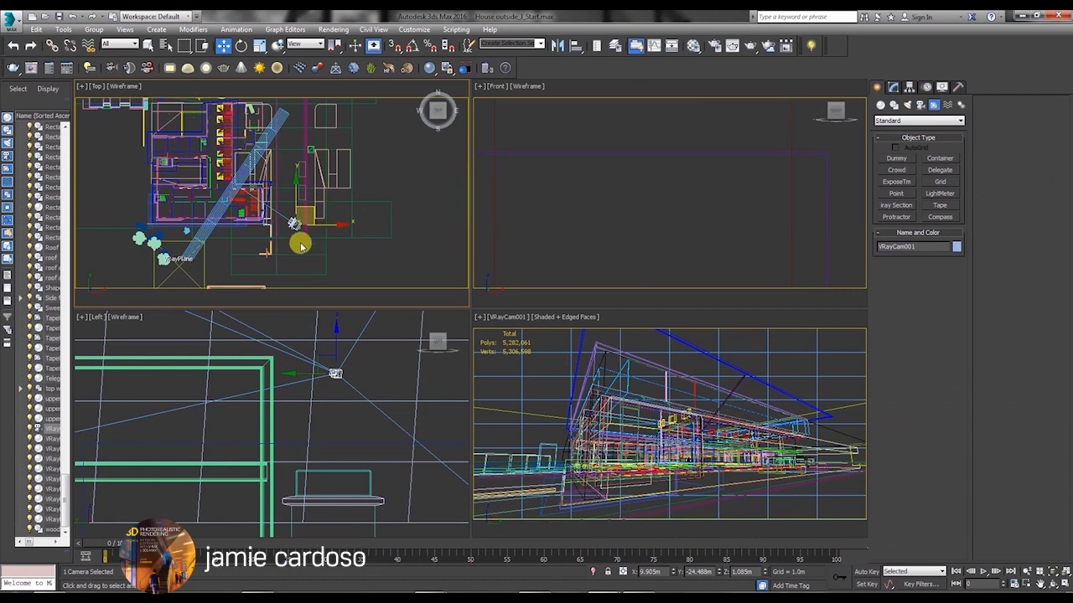
click(513, 319)
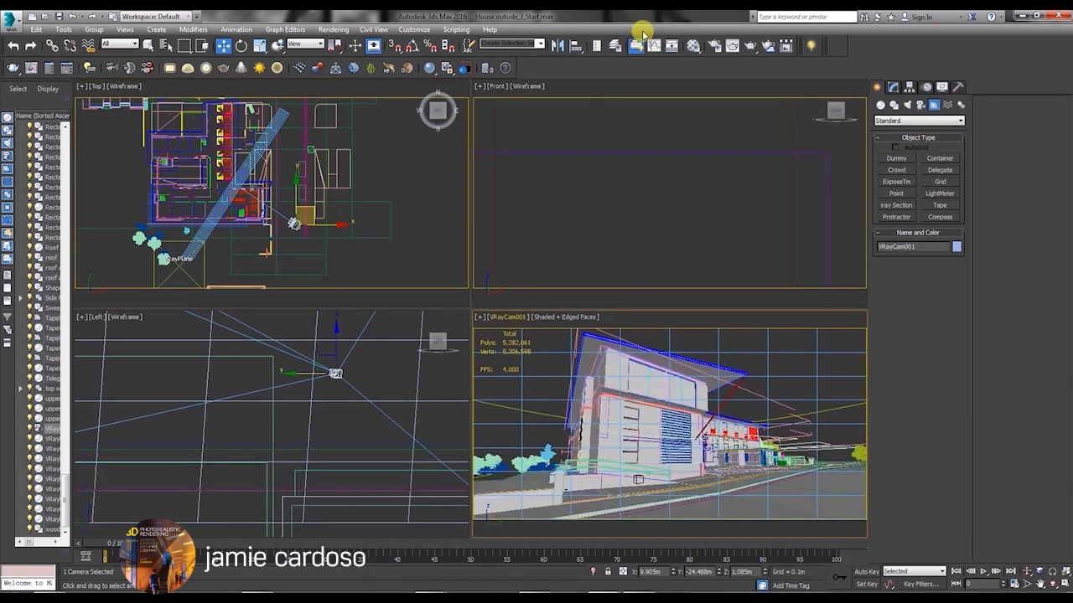
click(712, 45)
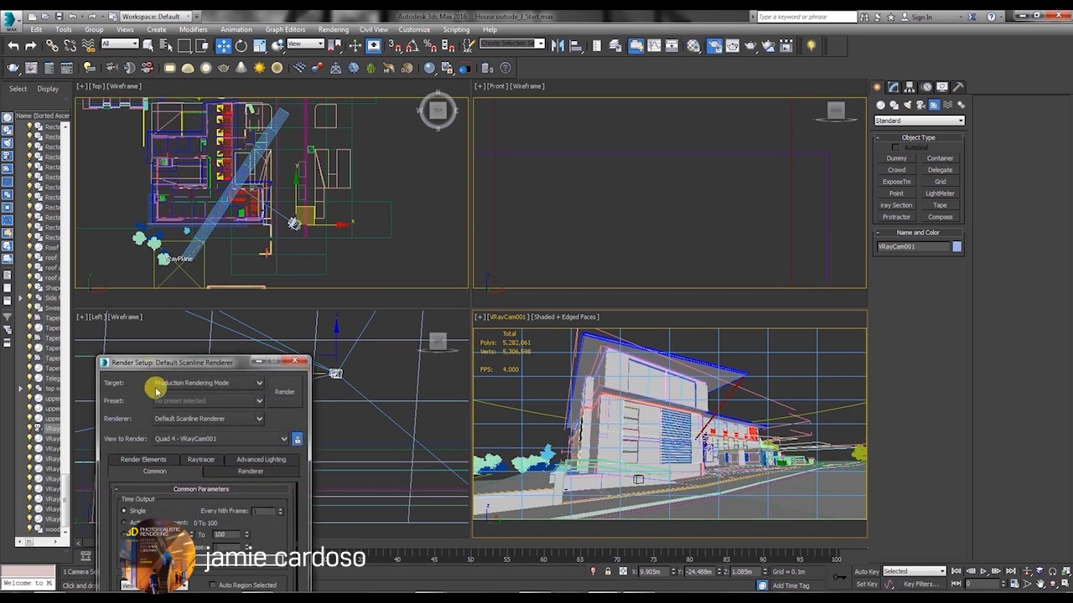
drag(190, 371, 358, 134)
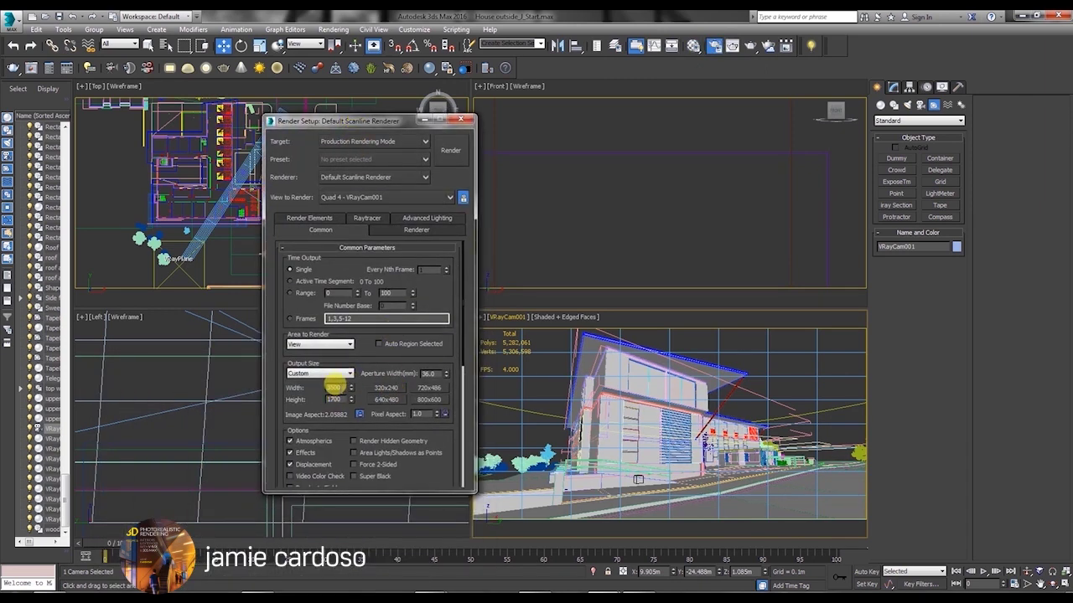
drag(353, 119, 270, 112)
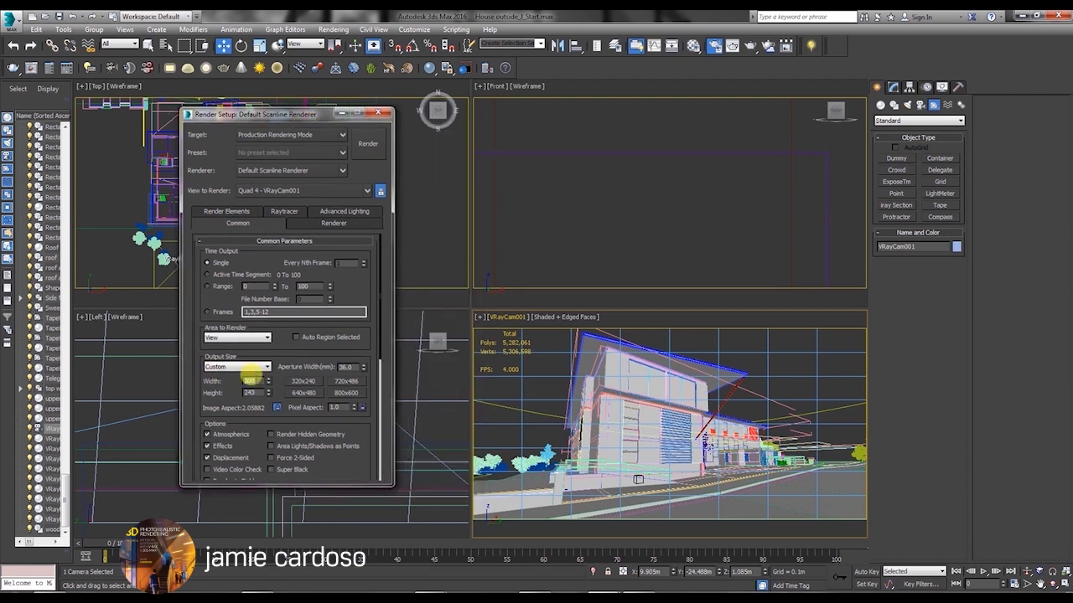
click(378, 113)
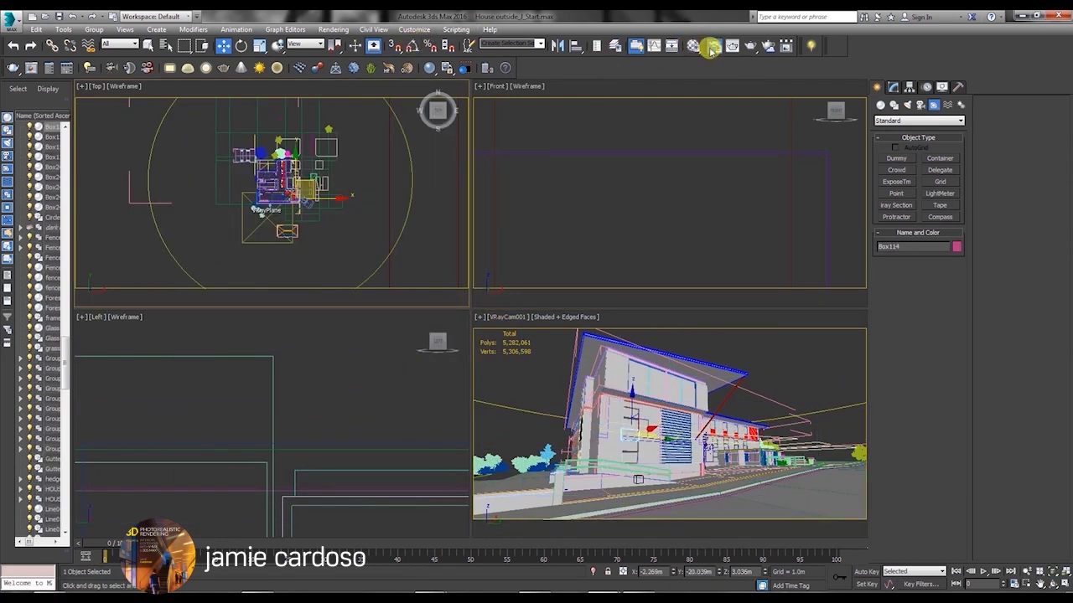
Assign V-Ray Adv 3.60.03 as the production renderer in Render Setup
click(710, 48)
drag(276, 115, 460, 114)
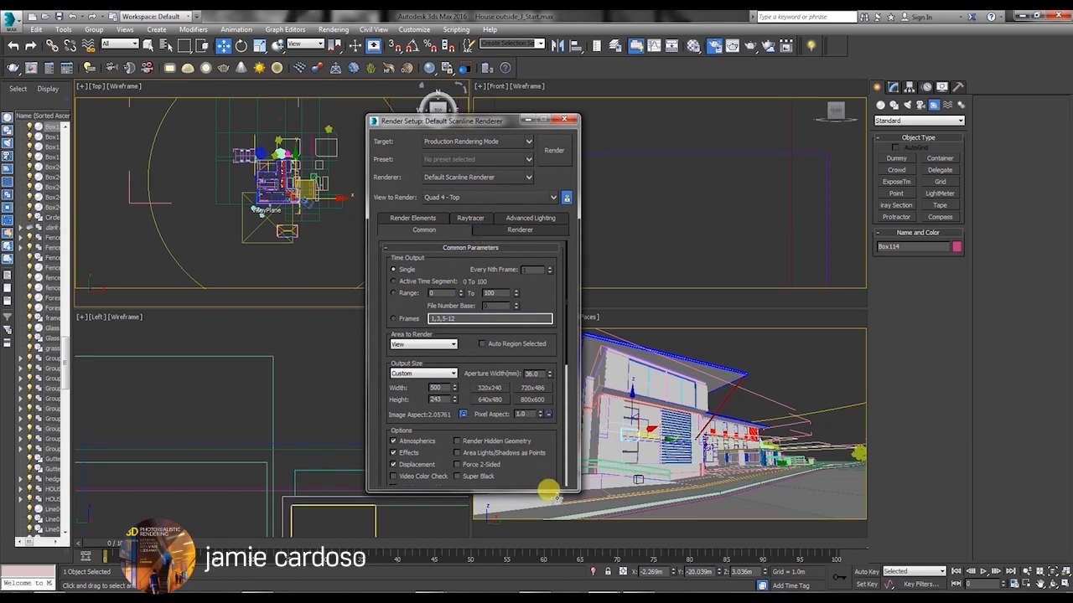
drag(536, 475, 459, 144)
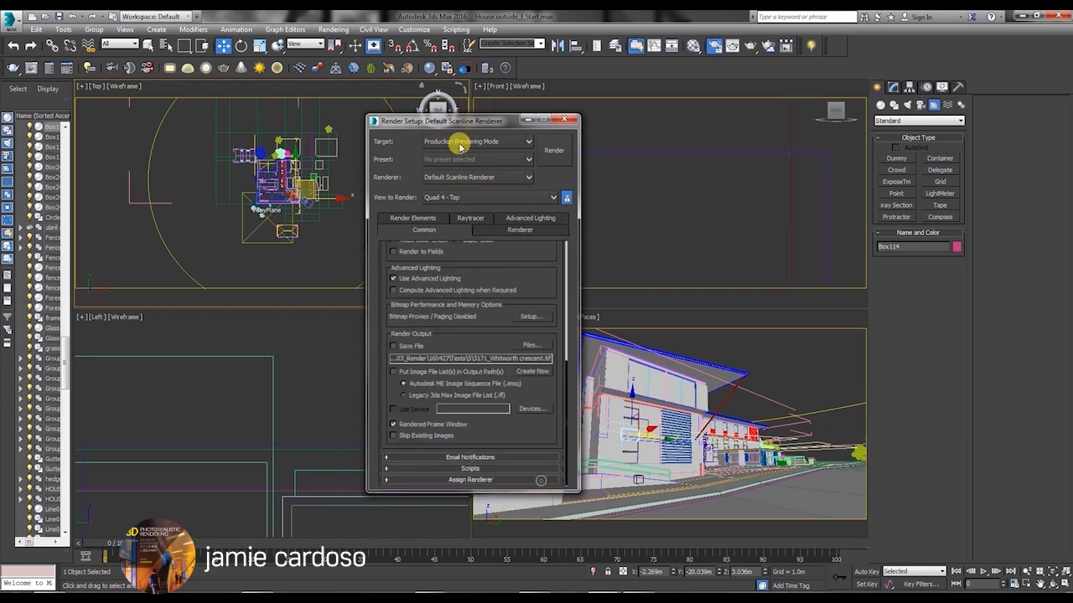
click(476, 480)
click(533, 432)
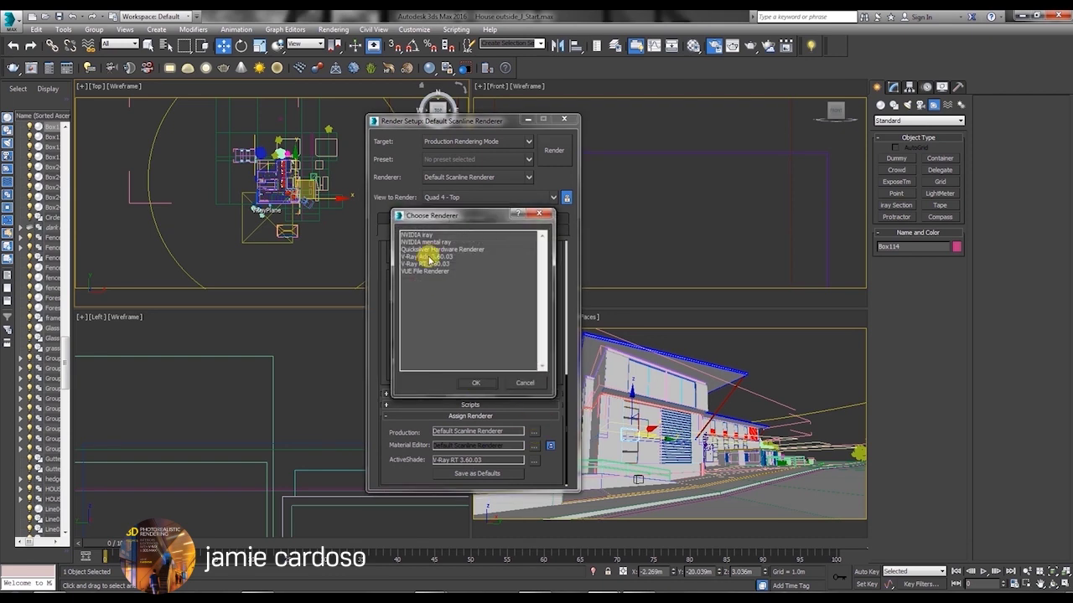
click(444, 249)
click(431, 256)
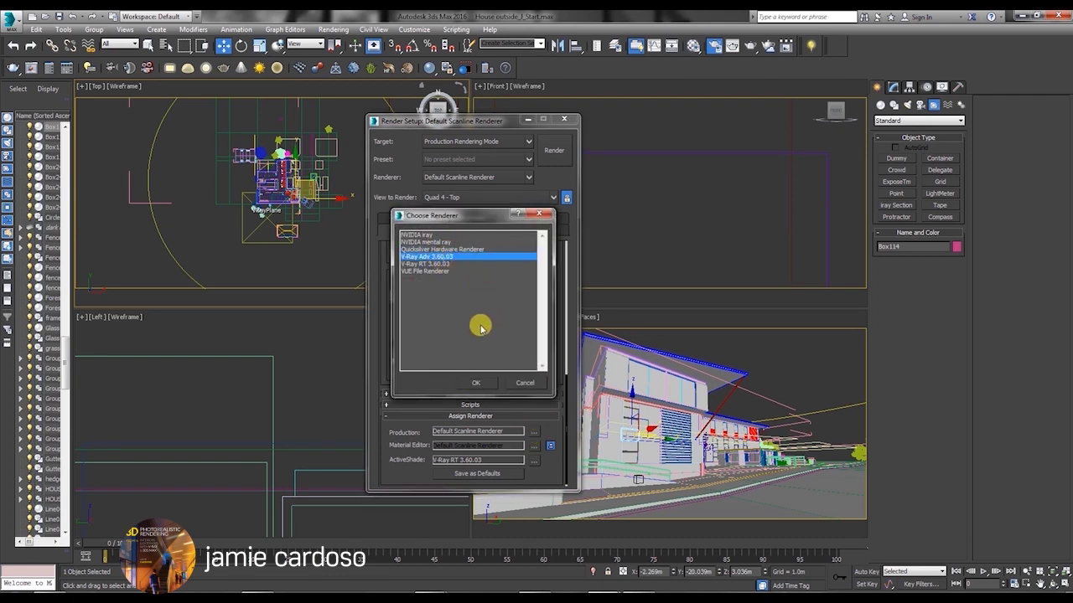
click(476, 382)
Set V-Ray's image sampler type to Bucket and switch the Image sampler settings from Default to Advanced mode
drag(476, 122, 433, 94)
click(221, 439)
click(441, 230)
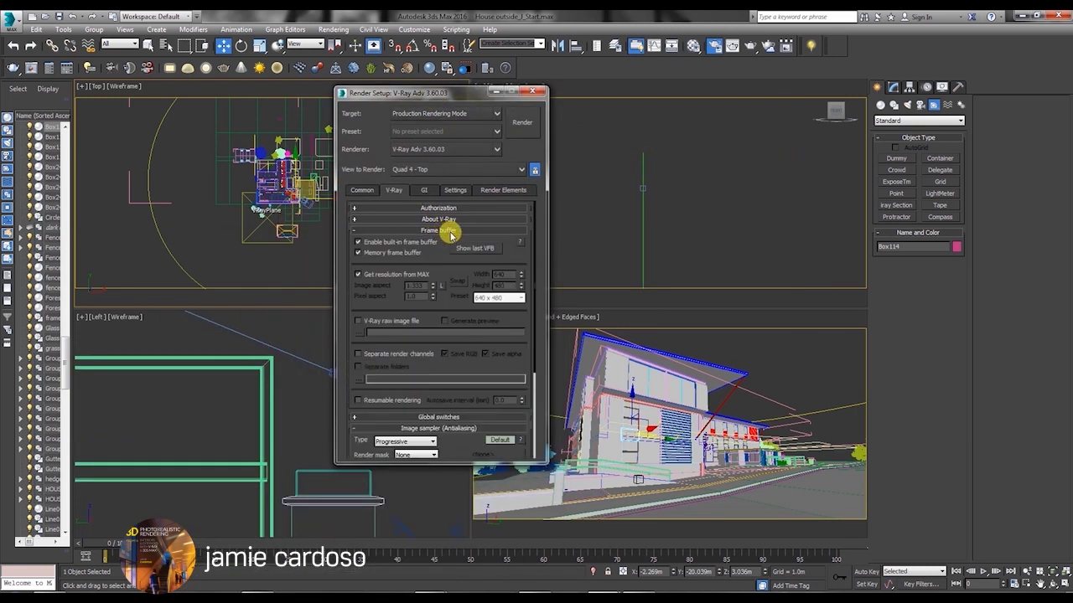
drag(445, 354, 422, 146)
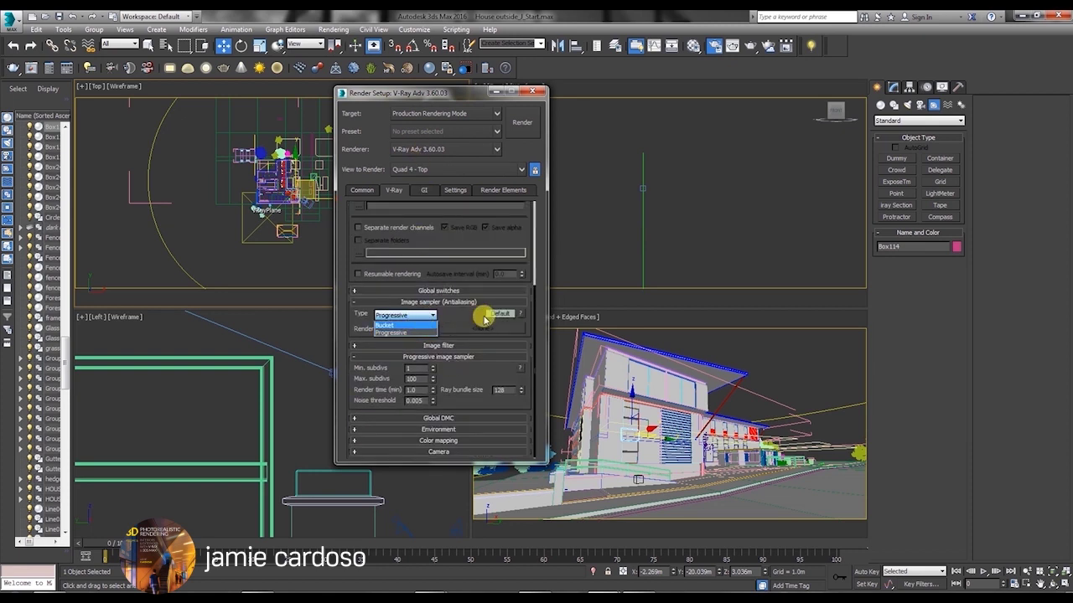
click(458, 319)
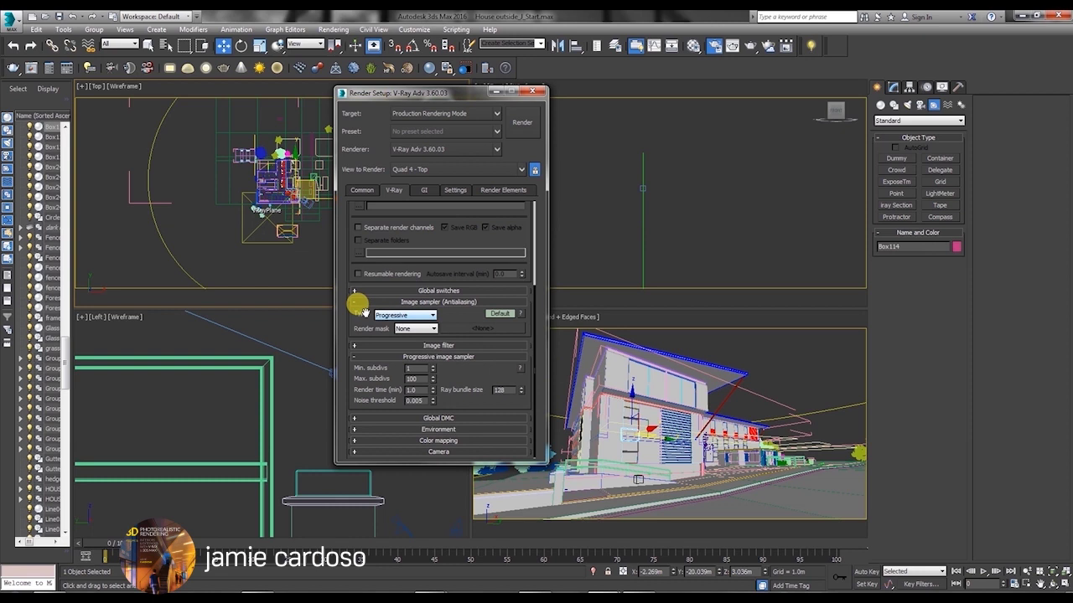
click(405, 316)
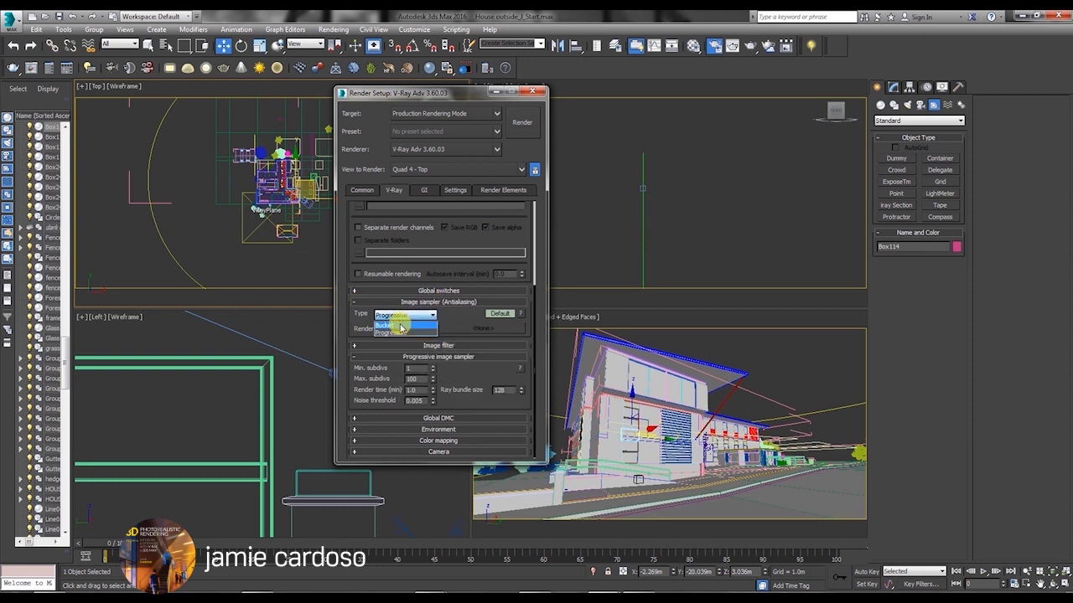
click(405, 327)
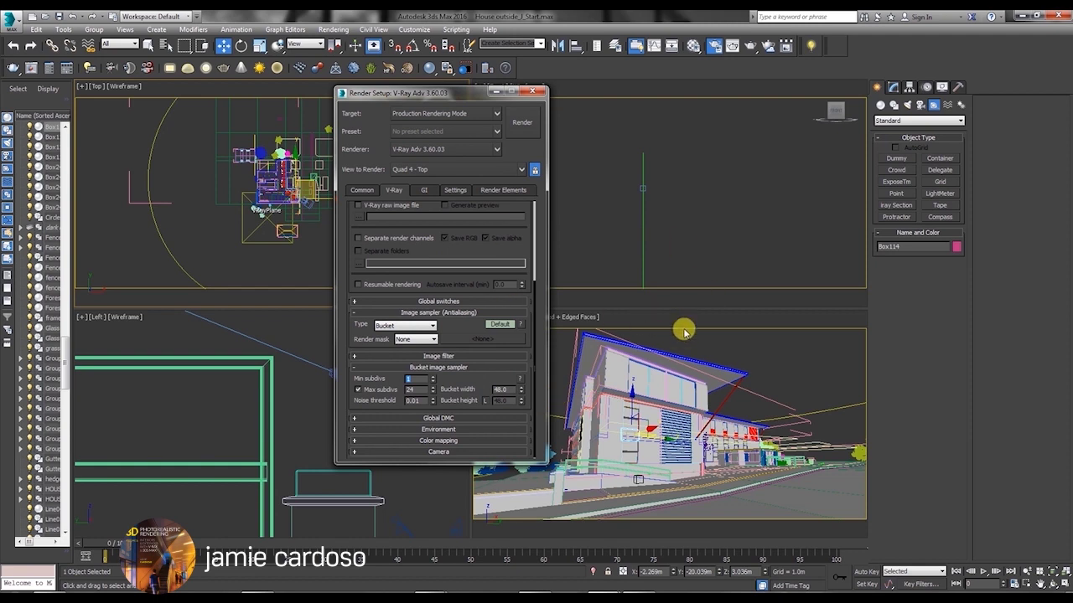
drag(399, 102, 406, 72)
click(496, 293)
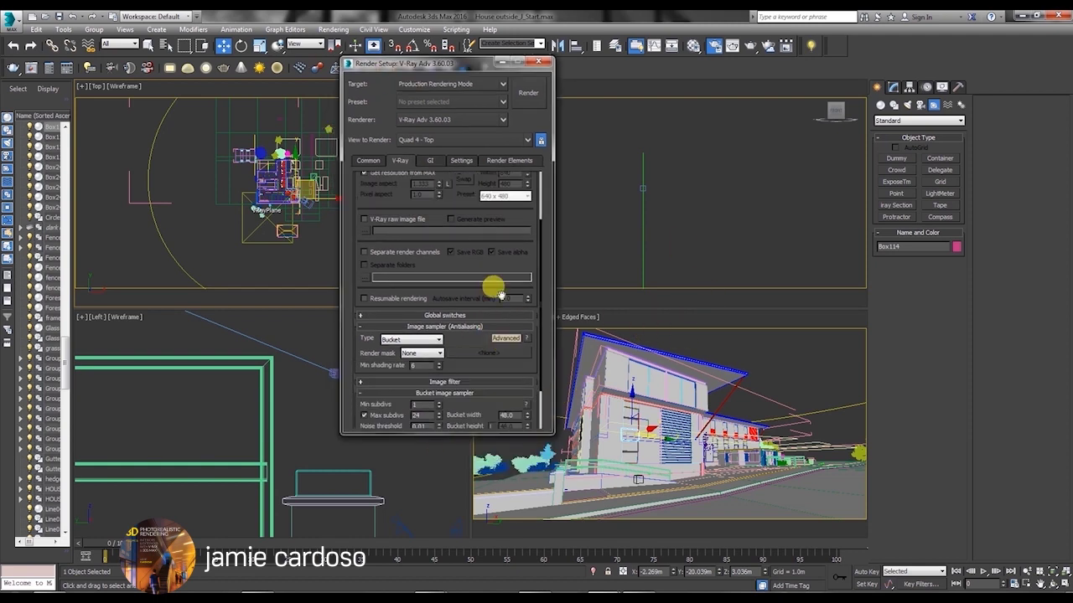
Switch the image sampler settings to Expert mode and set the image filter to Area
click(506, 340)
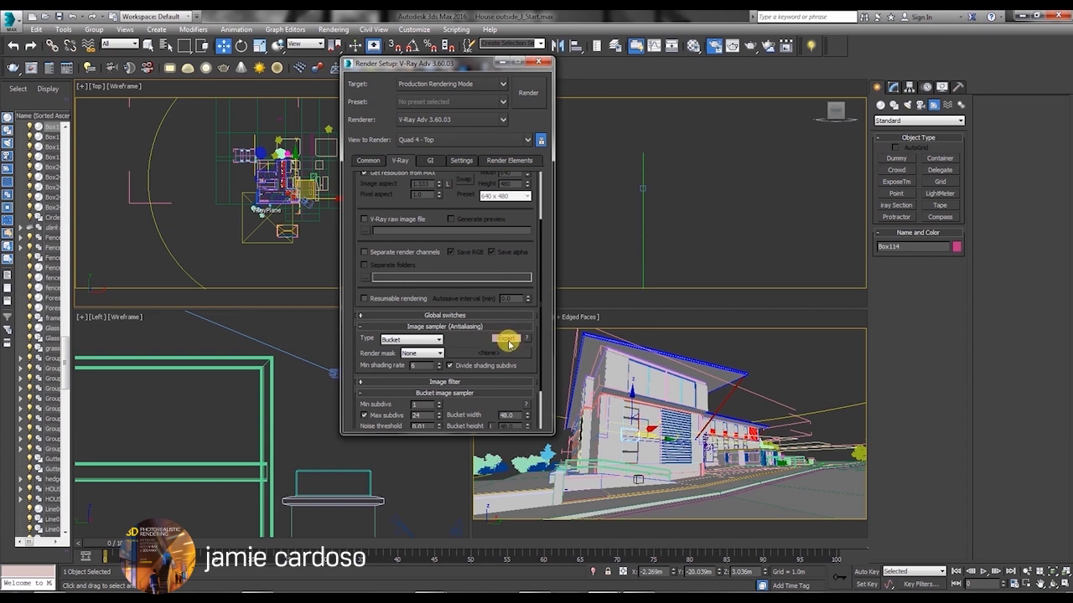
scroll(506, 394, down, 3)
click(455, 328)
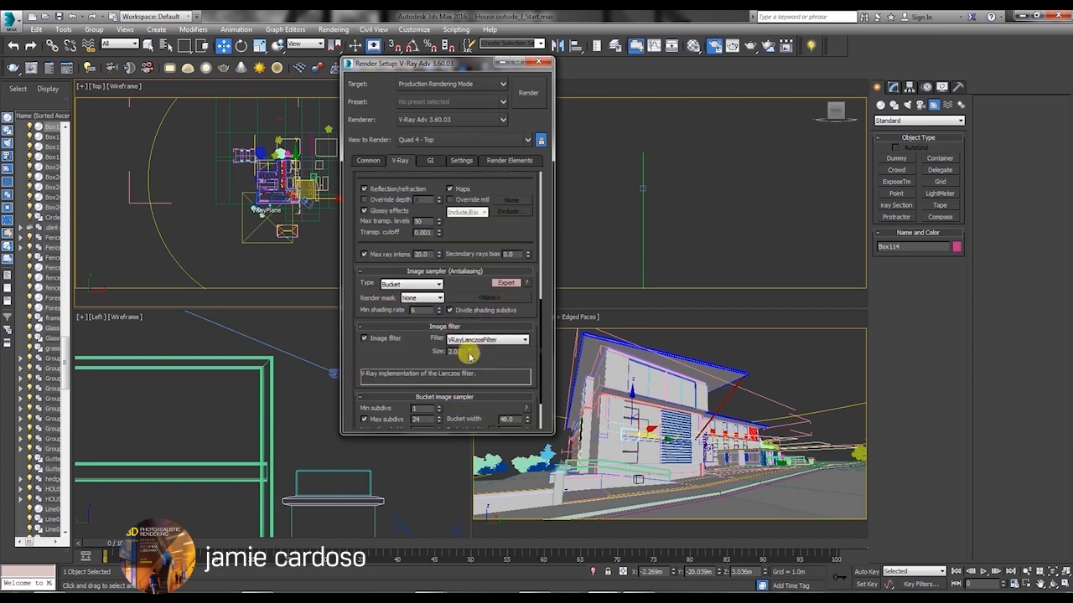
click(511, 345)
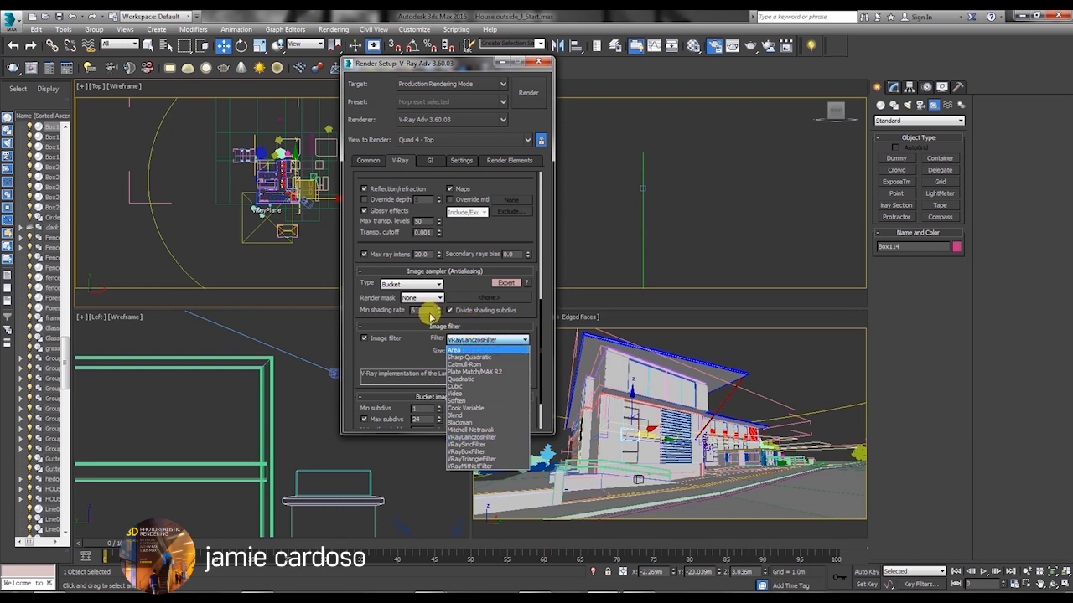
click(459, 350)
scroll(503, 352, down, 2)
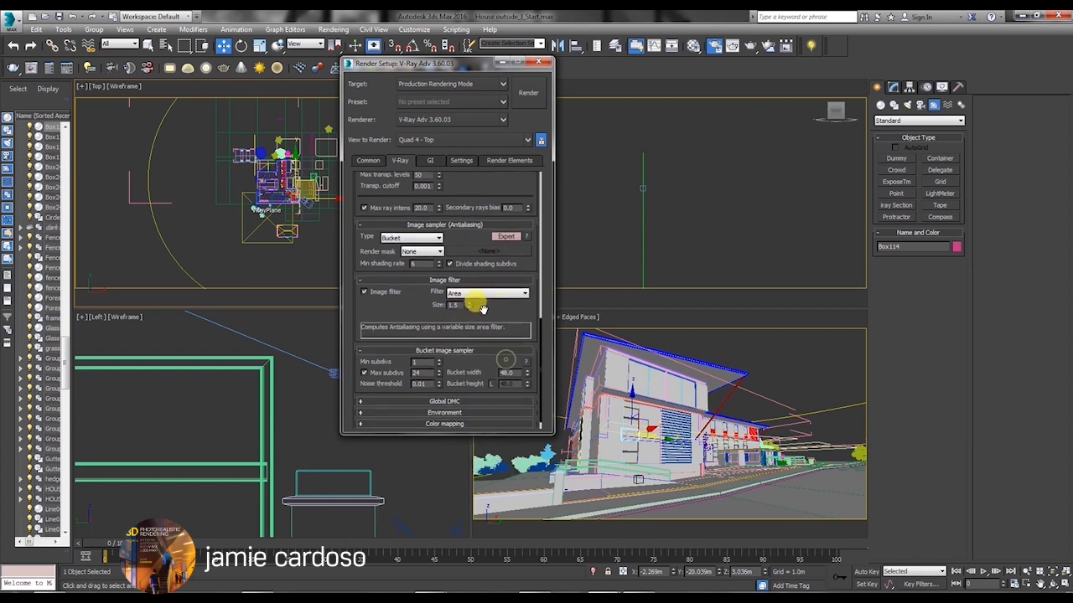
click(482, 294)
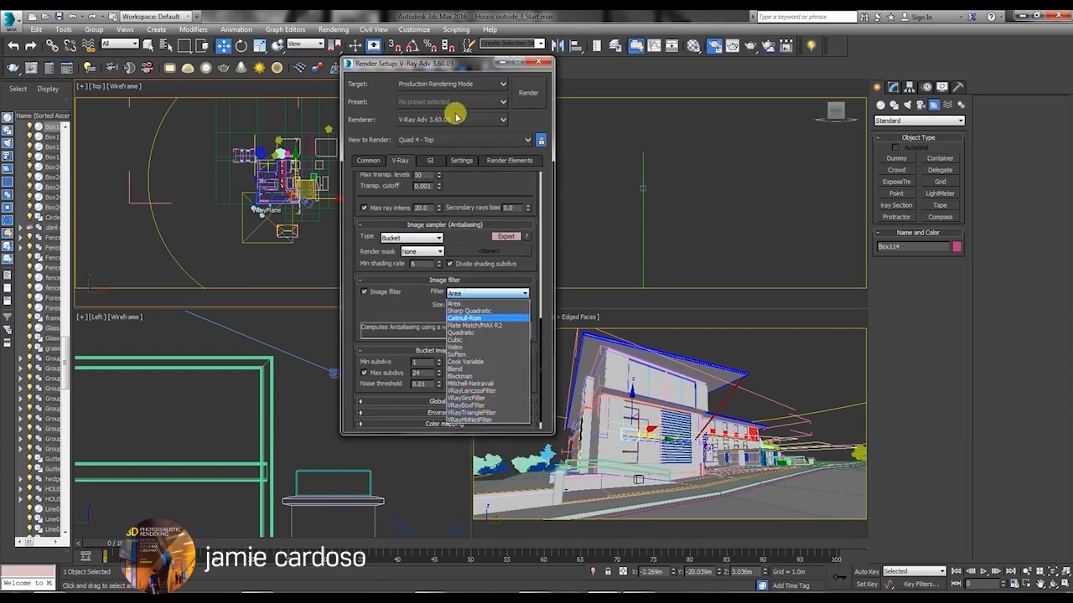
click(452, 73)
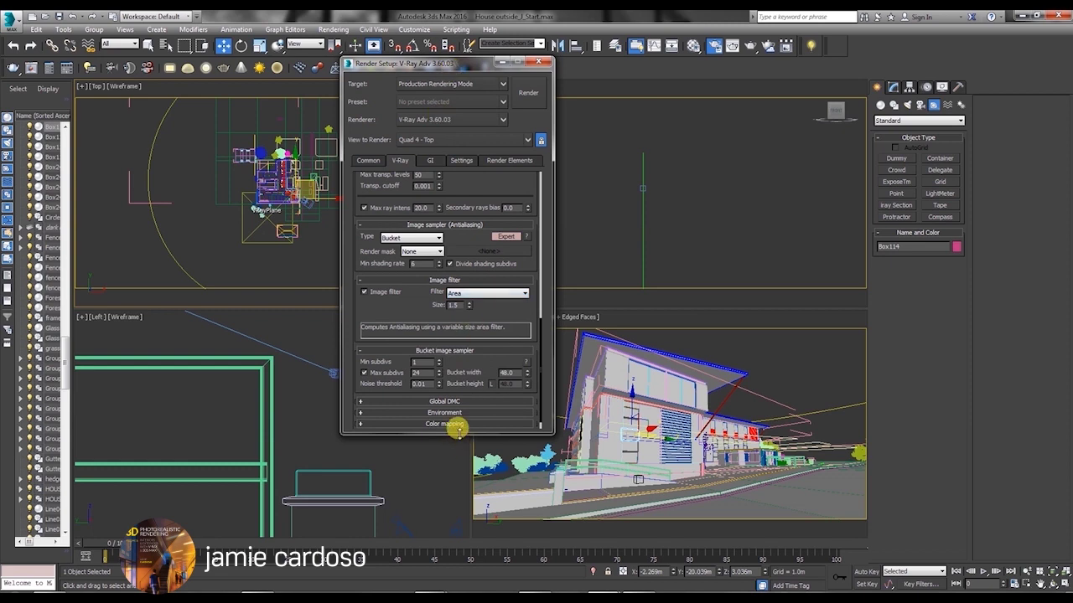
Expand the Global DMC settings and examine them together with the bucket image sampler settings
click(430, 160)
click(401, 160)
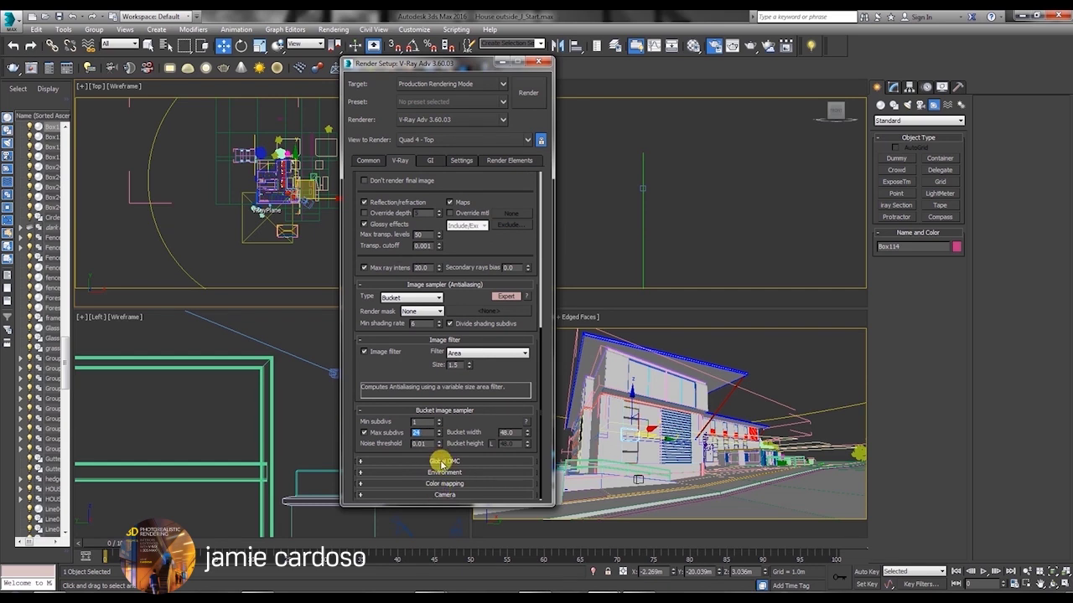
click(441, 462)
scroll(453, 478, down, 1)
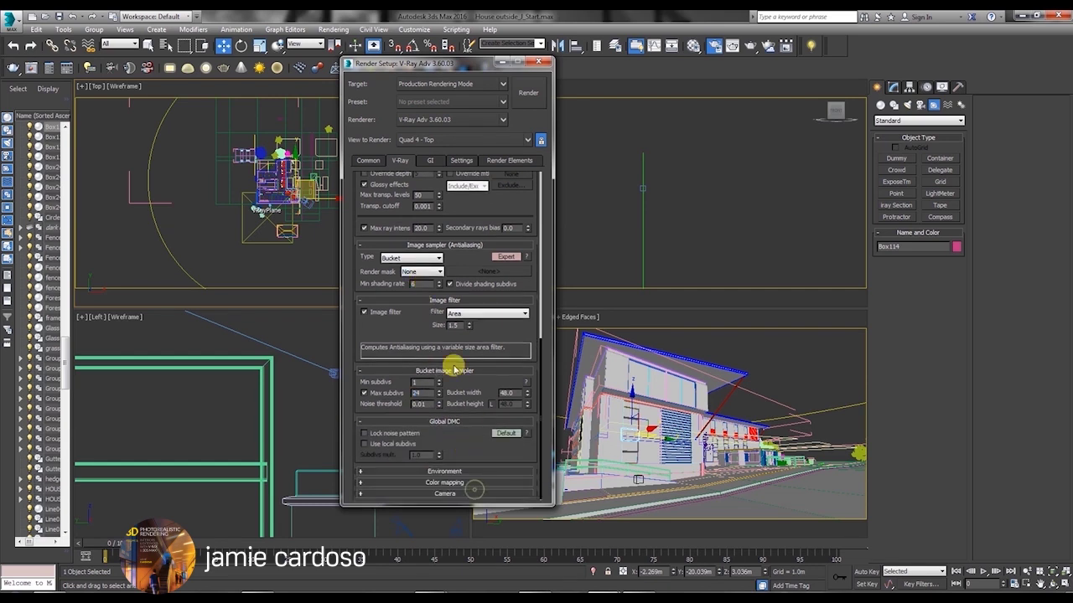
click(452, 471)
click(460, 372)
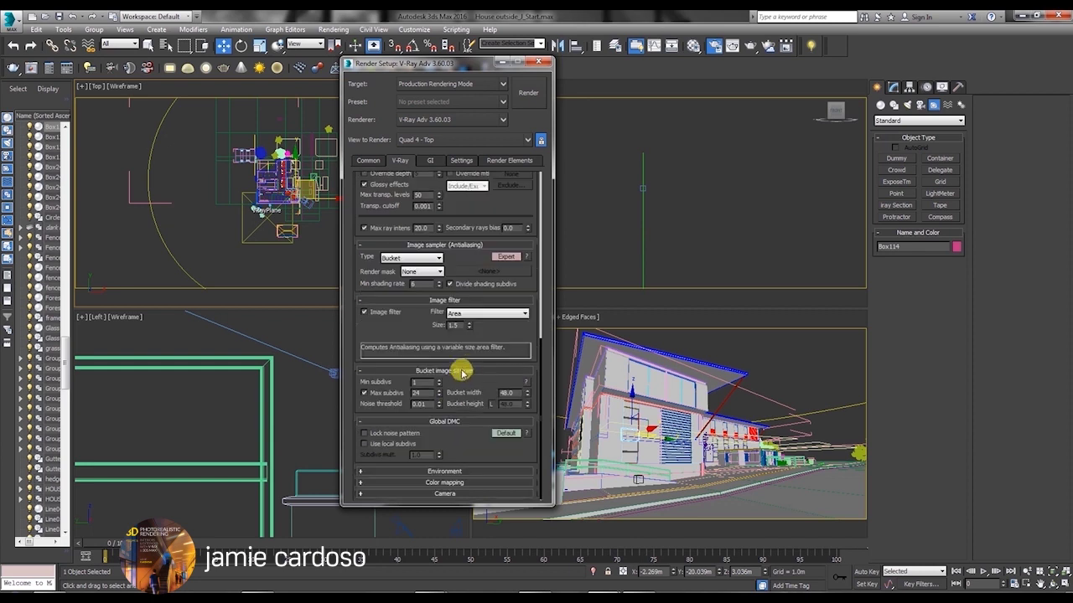
Set the primary GI engine to Irradiance map with Light cache as secondary, and switch the Global illumination settings to Expert mode
click(429, 160)
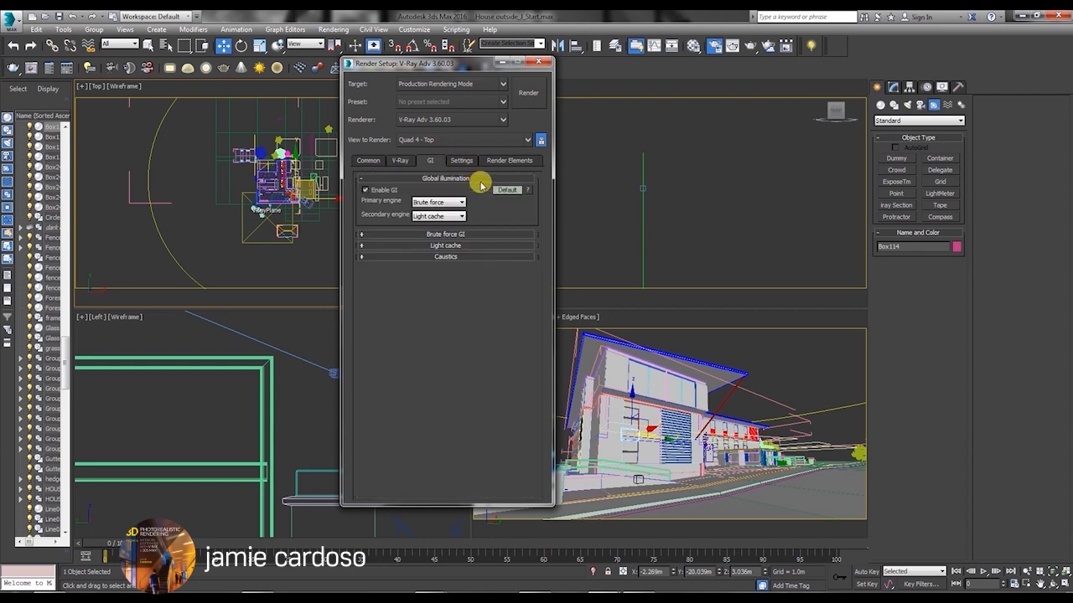
click(450, 202)
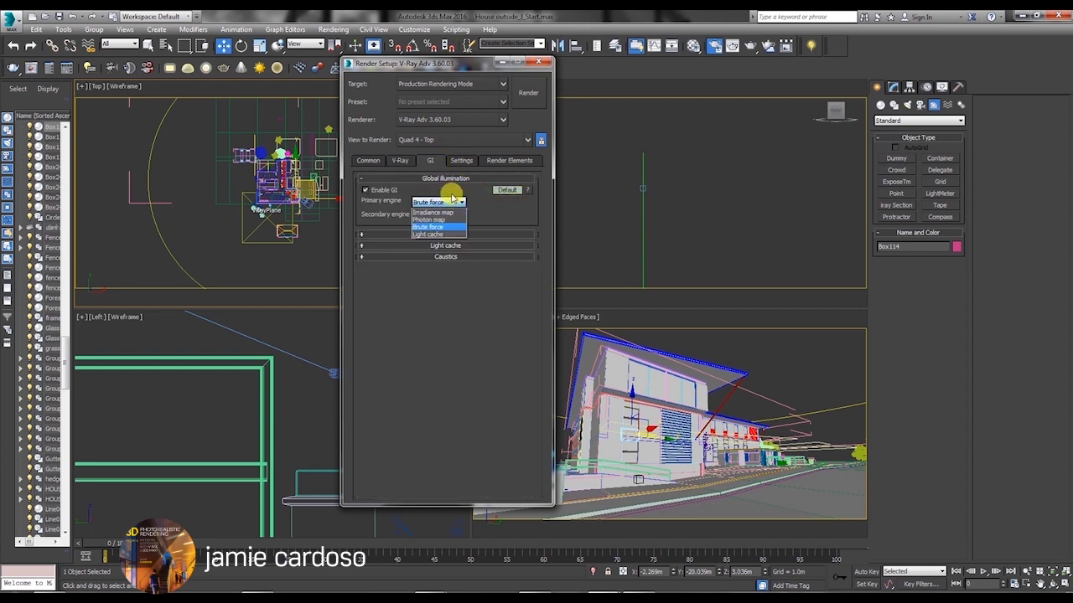
click(429, 212)
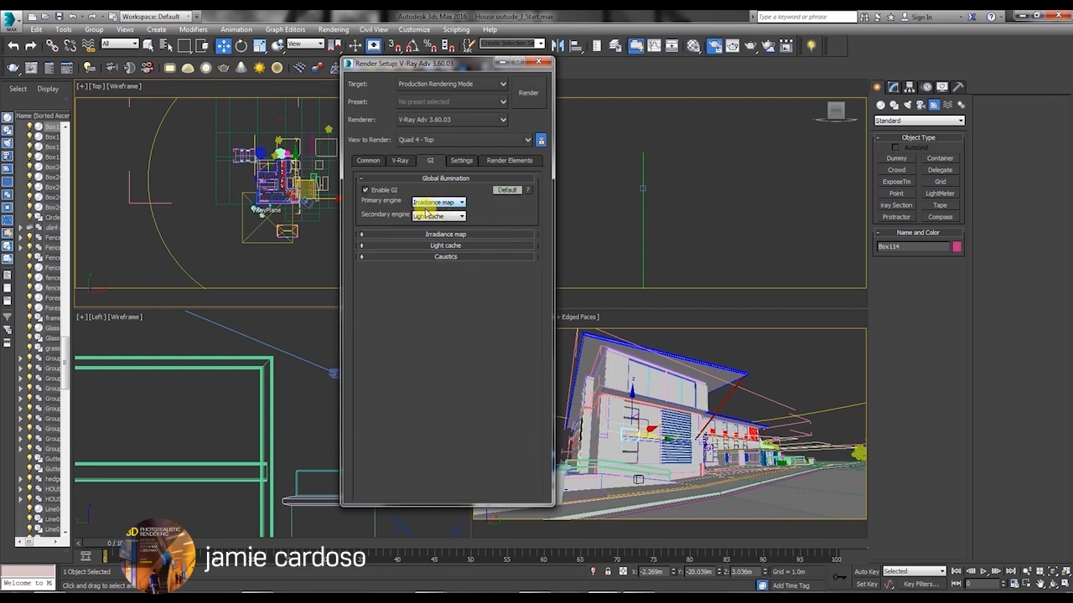
click(439, 216)
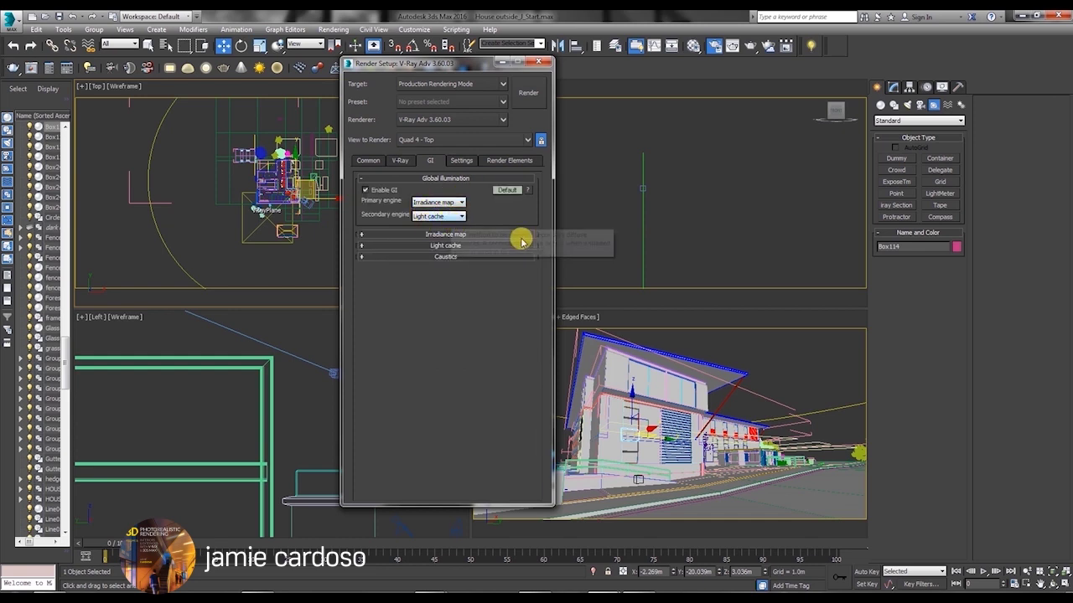
click(508, 190)
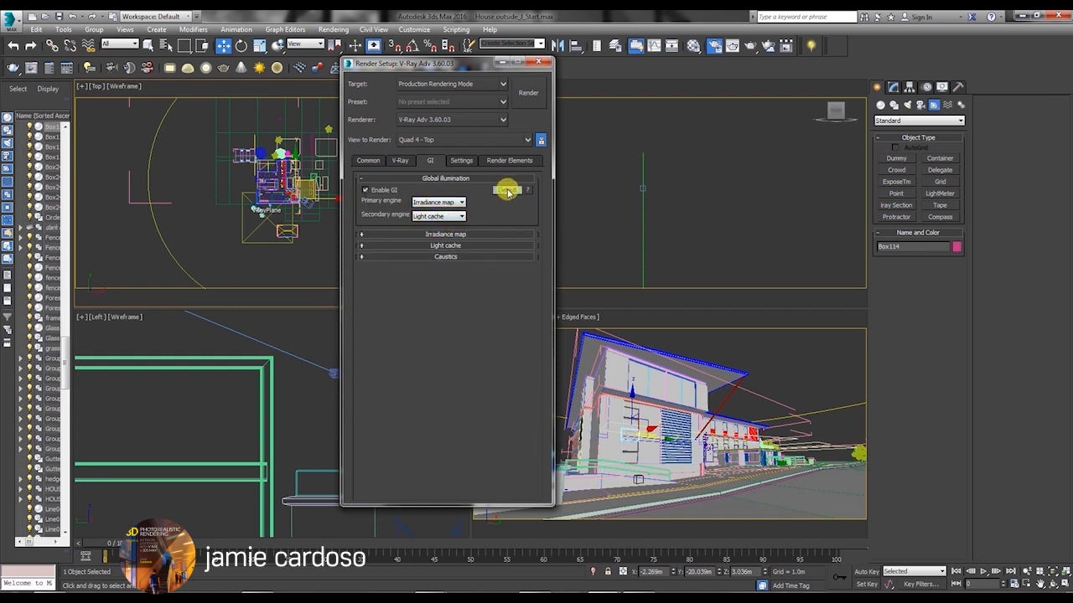
click(508, 192)
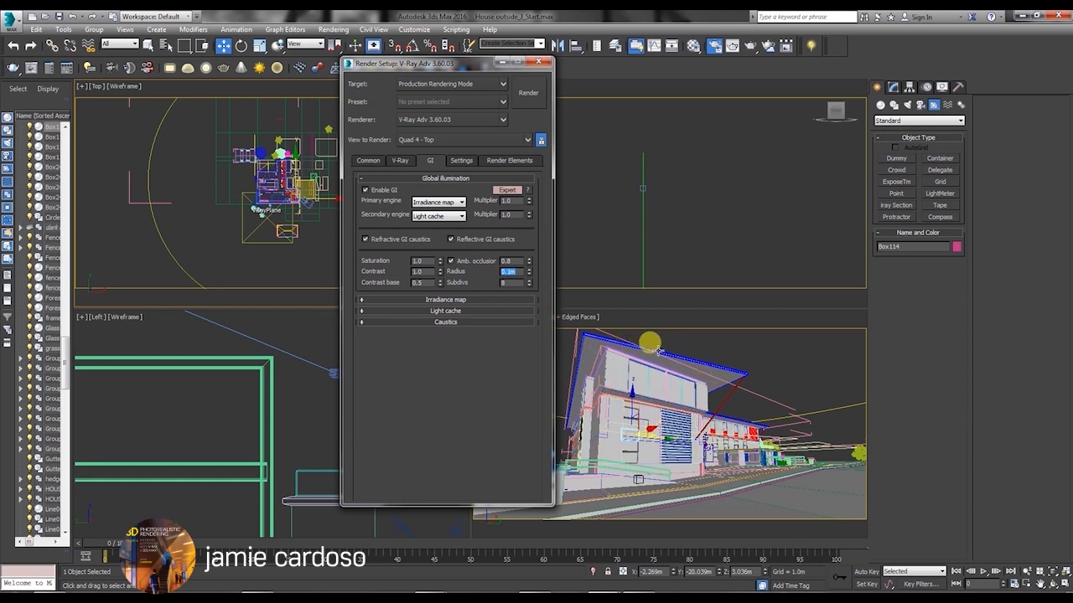
Change the scene's metric display unit scale to Millimeters in Units Setup
double_click(507, 273)
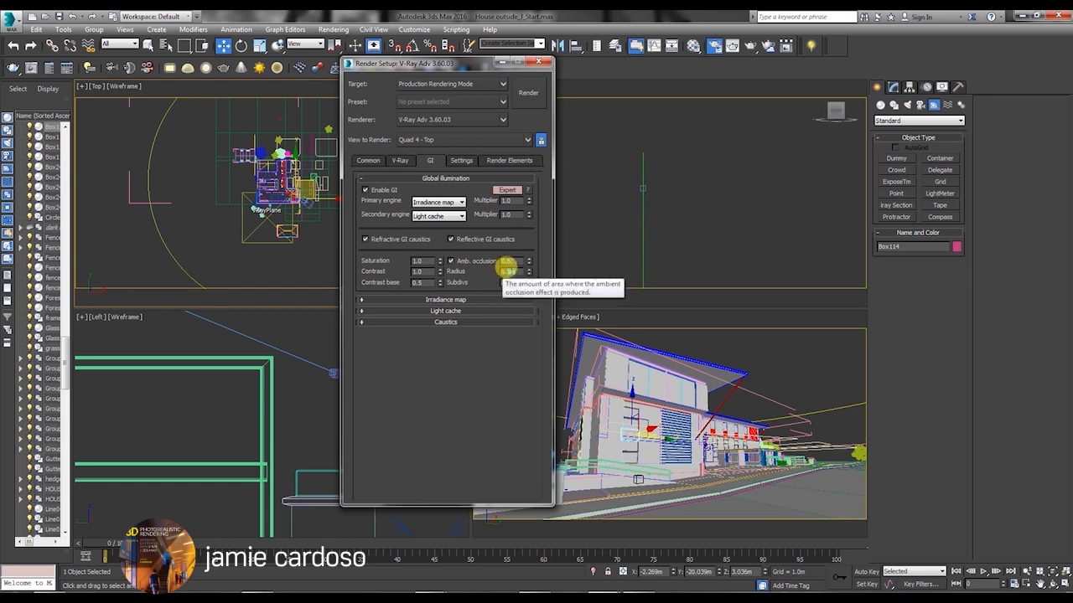
click(413, 29)
click(392, 143)
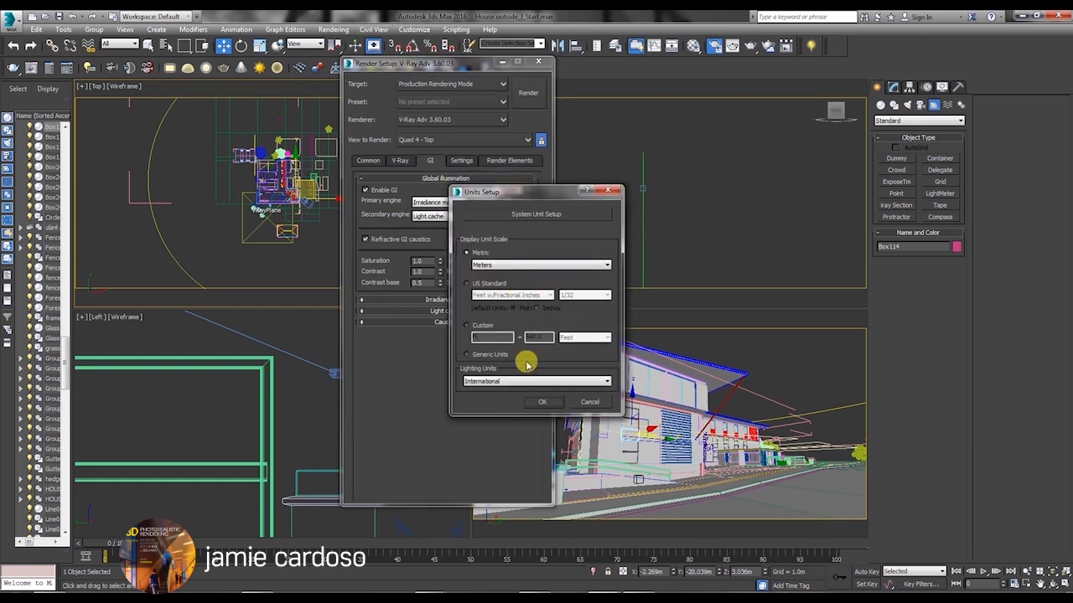
click(542, 401)
click(413, 29)
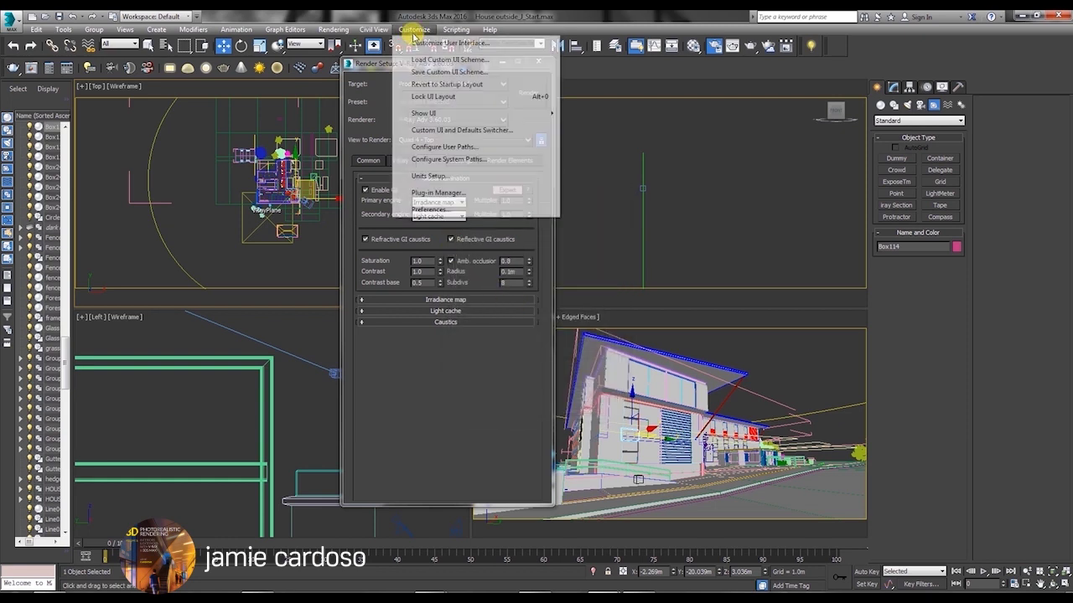
click(428, 176)
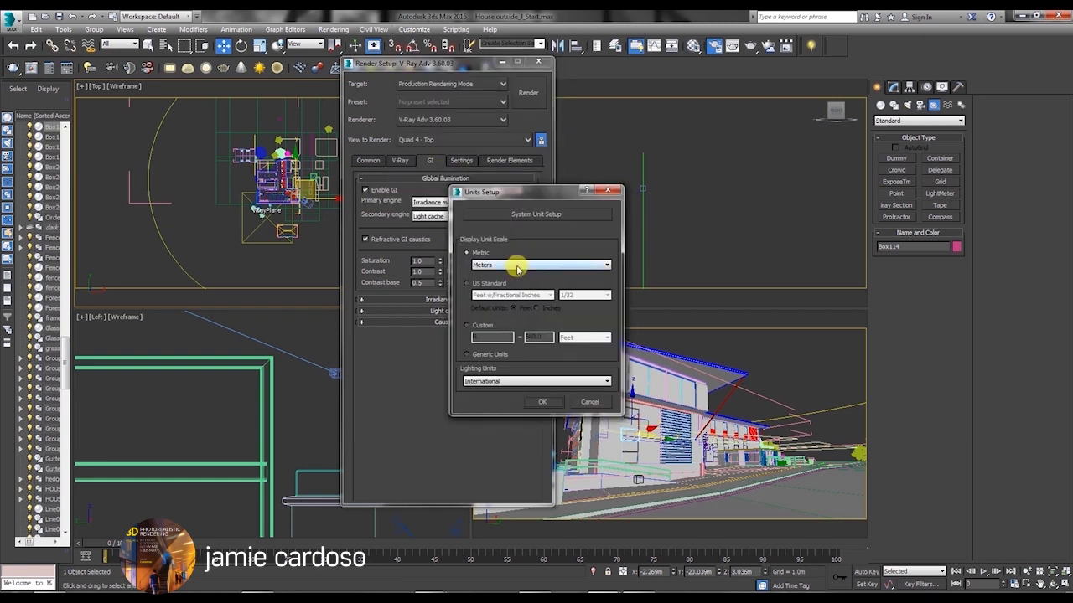
click(517, 265)
click(520, 274)
click(542, 401)
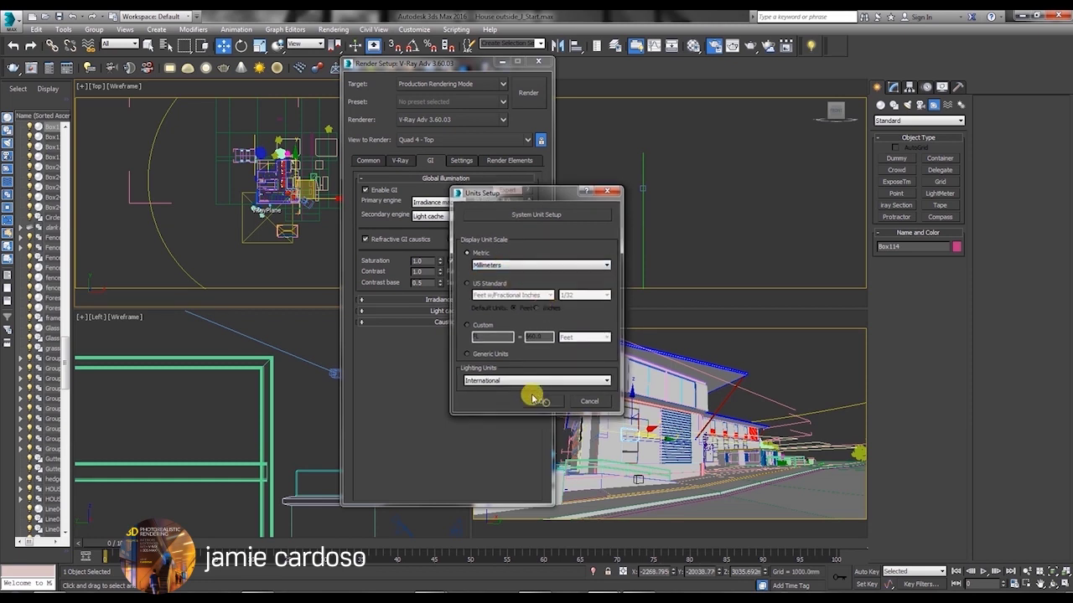
Set the GI ambient occlusion radius to 300 mm and expand the Irradiance map settings
click(499, 266)
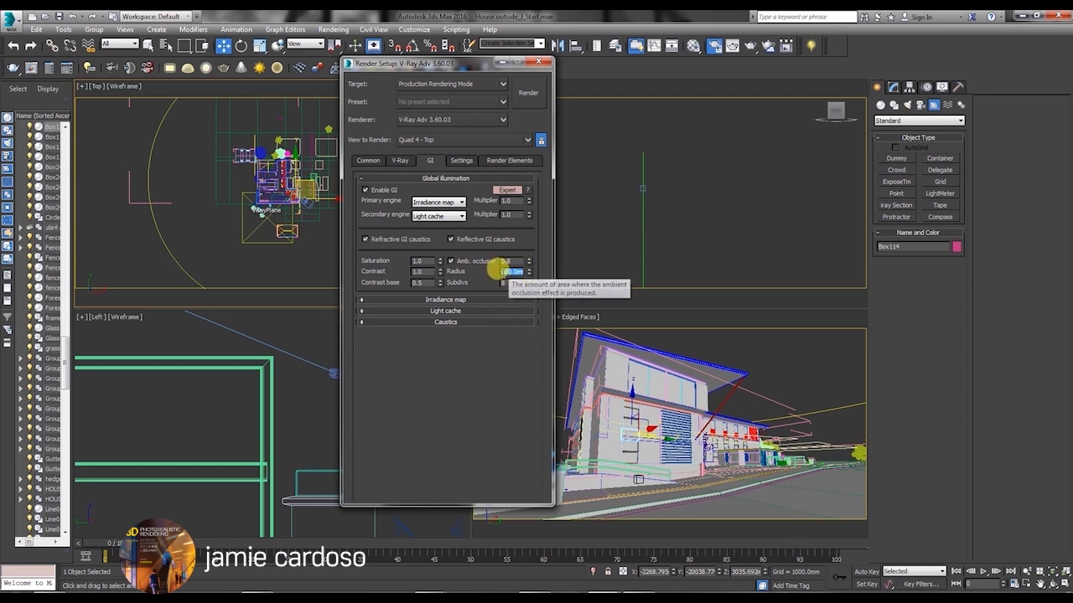
double_click(512, 272)
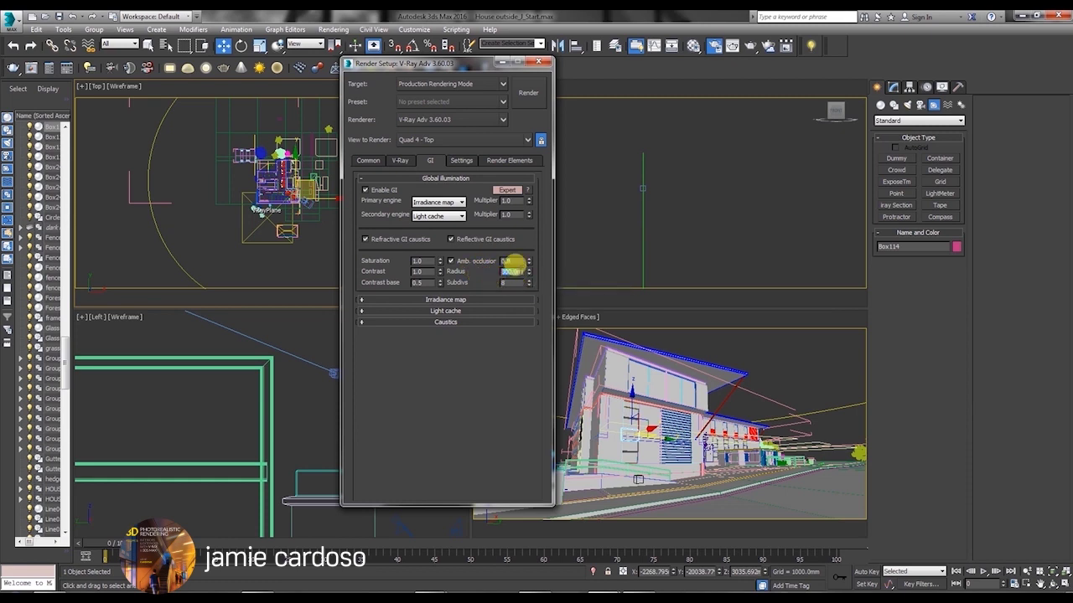
click(466, 300)
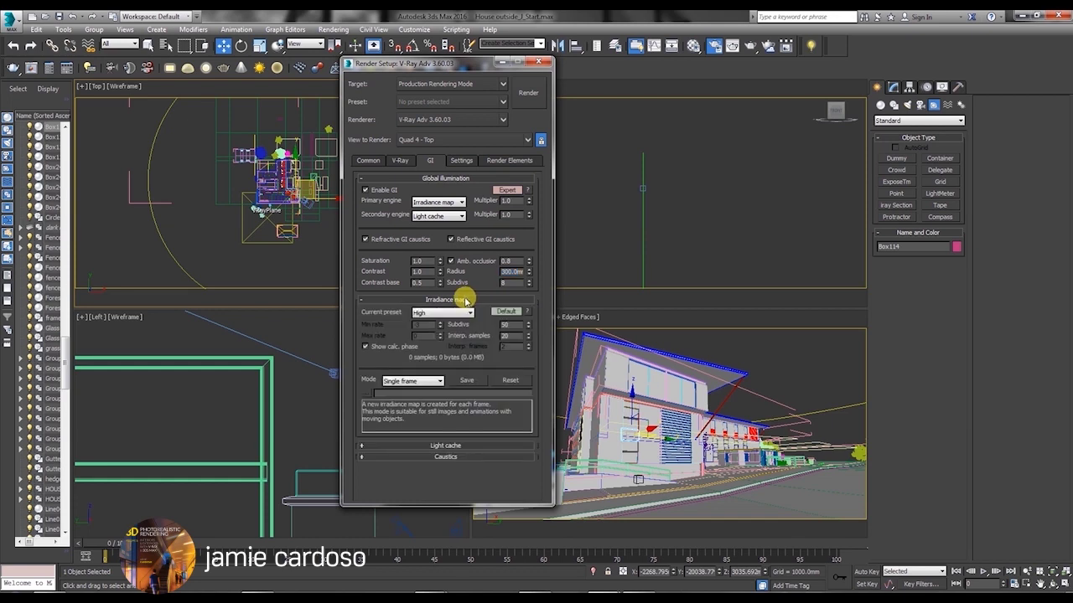
Set the irradiance map's current preset to Low and switch its settings to Expert mode
click(435, 316)
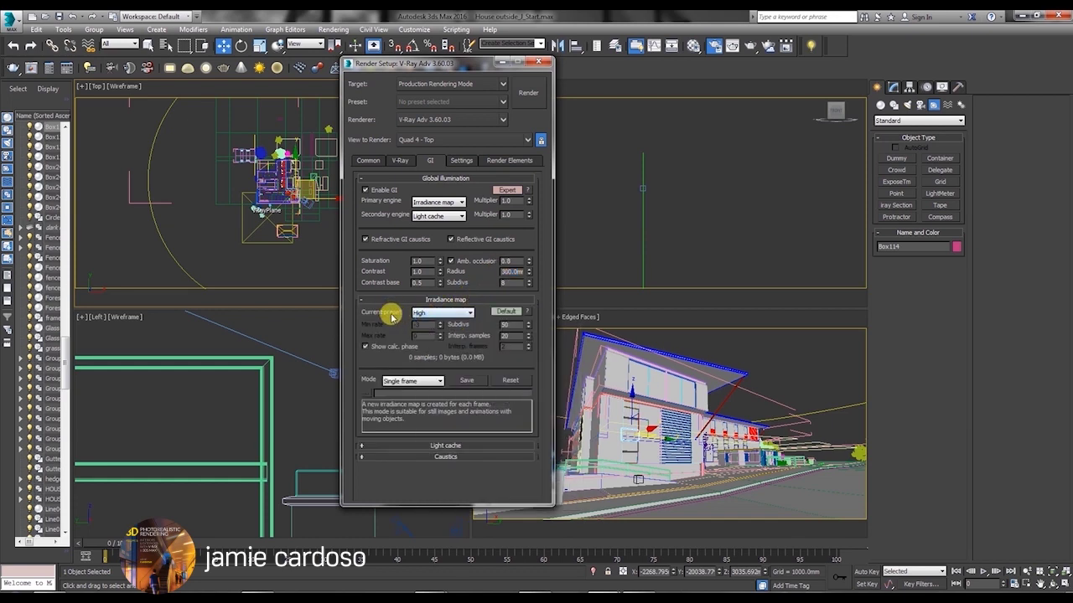
click(439, 313)
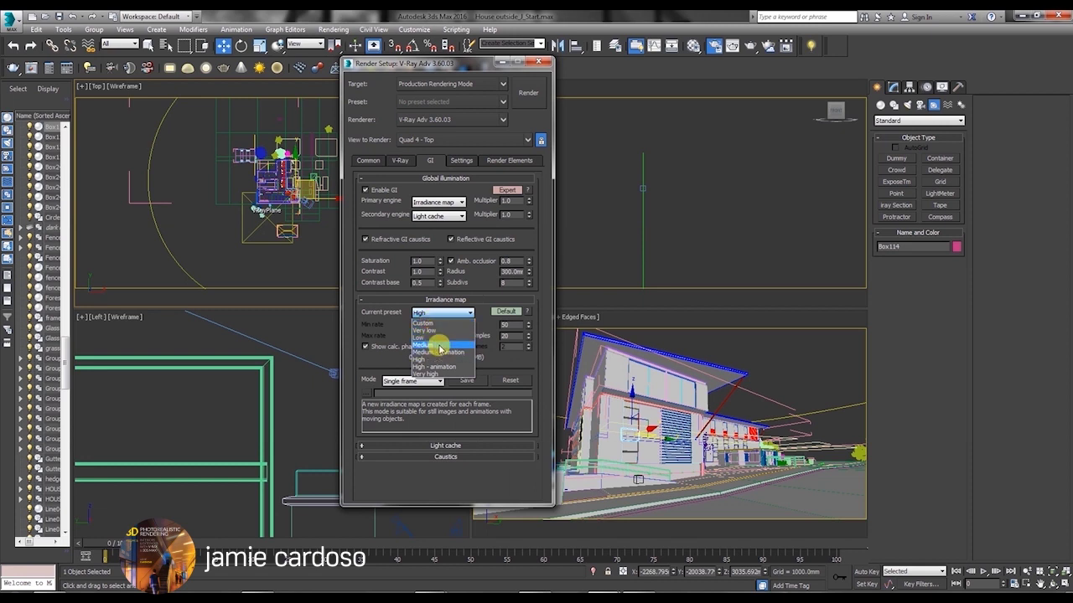
click(440, 345)
click(438, 312)
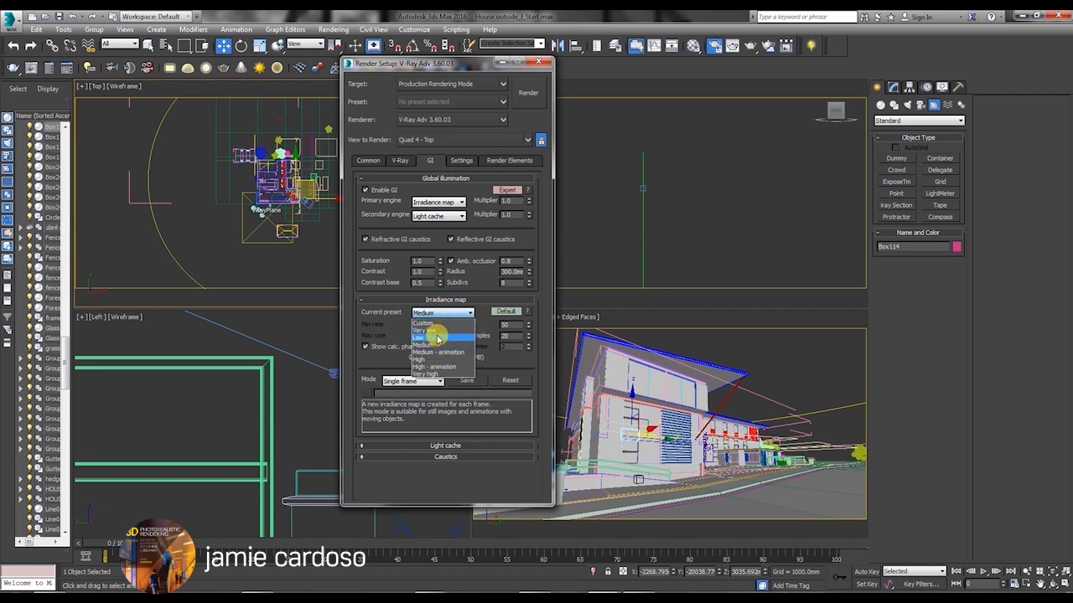
click(429, 338)
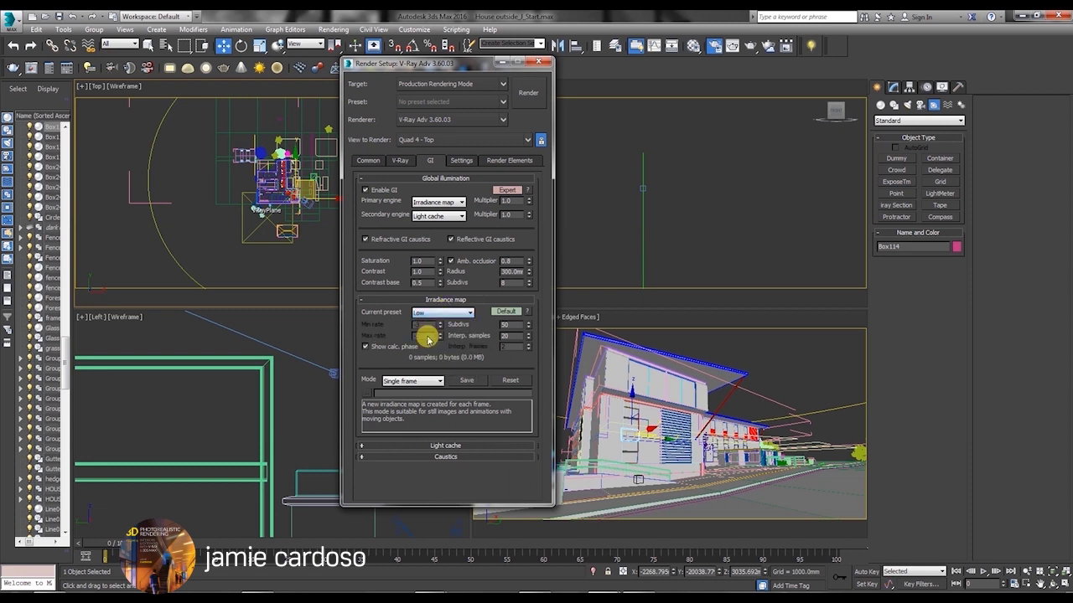
click(505, 311)
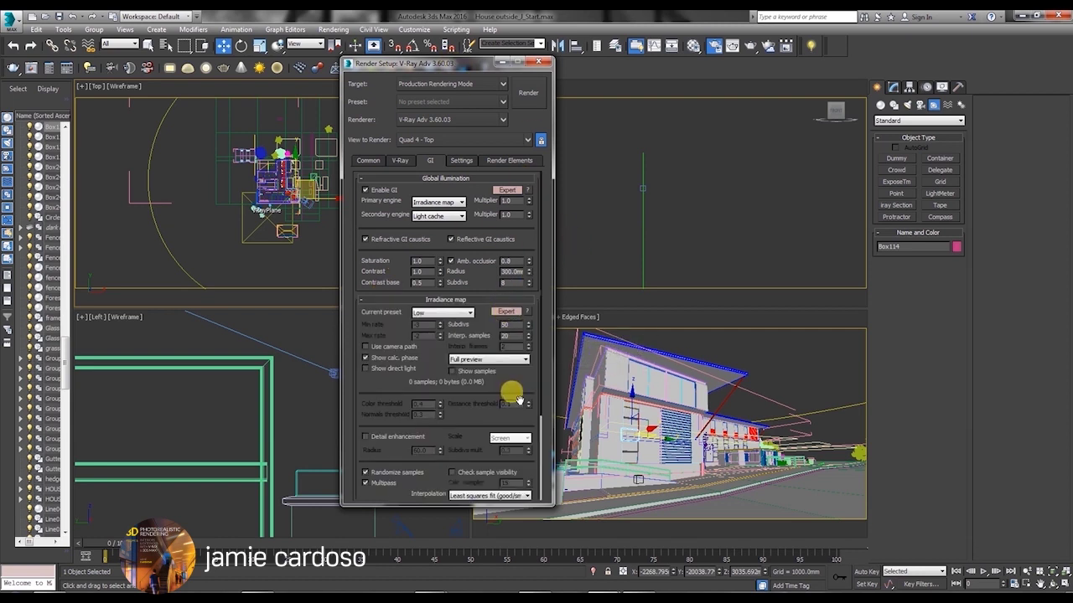
Expand the Light cache settings and set its subdivs to 800
drag(520, 401, 494, 153)
click(456, 482)
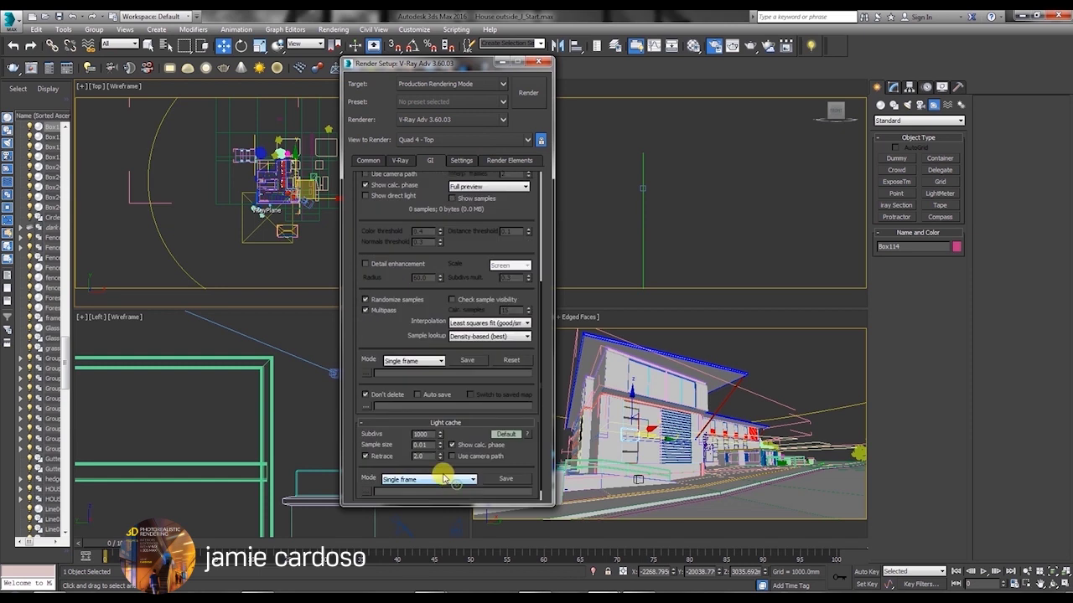
double_click(424, 434)
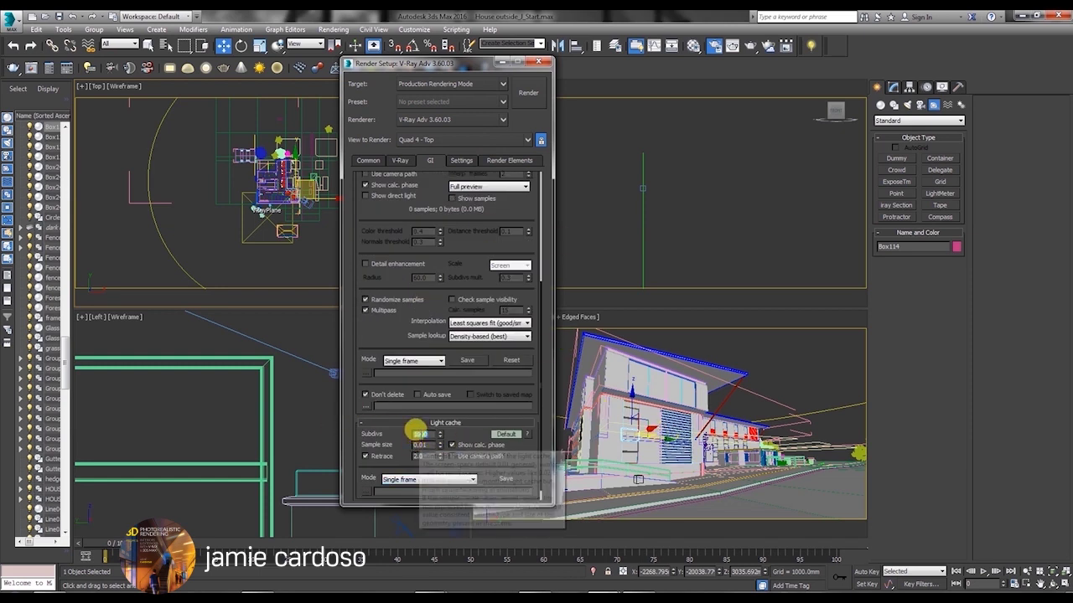
text(2000)
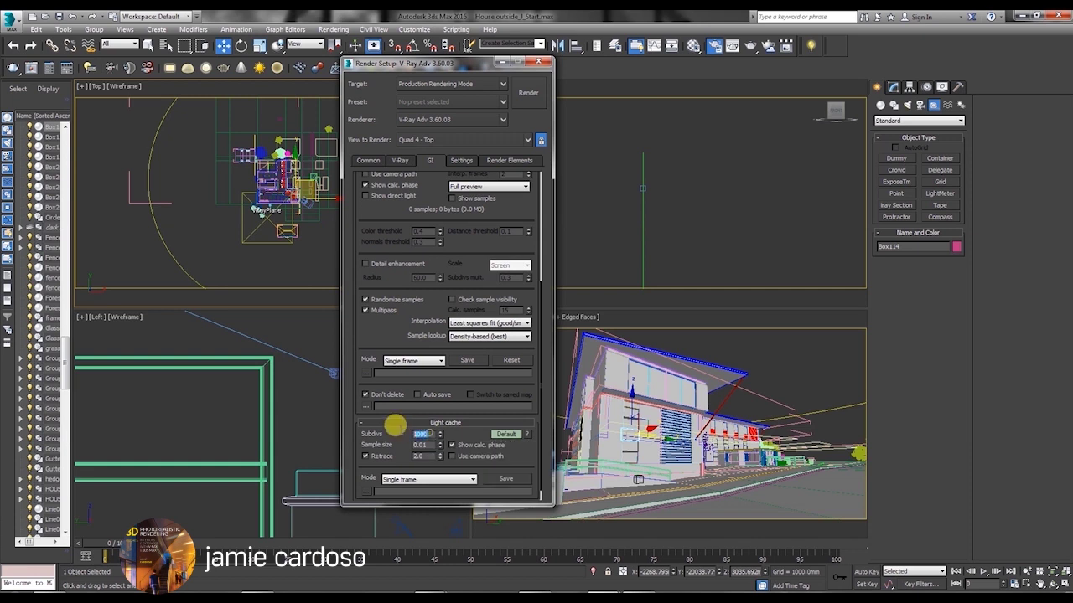
mouse_move(425, 434)
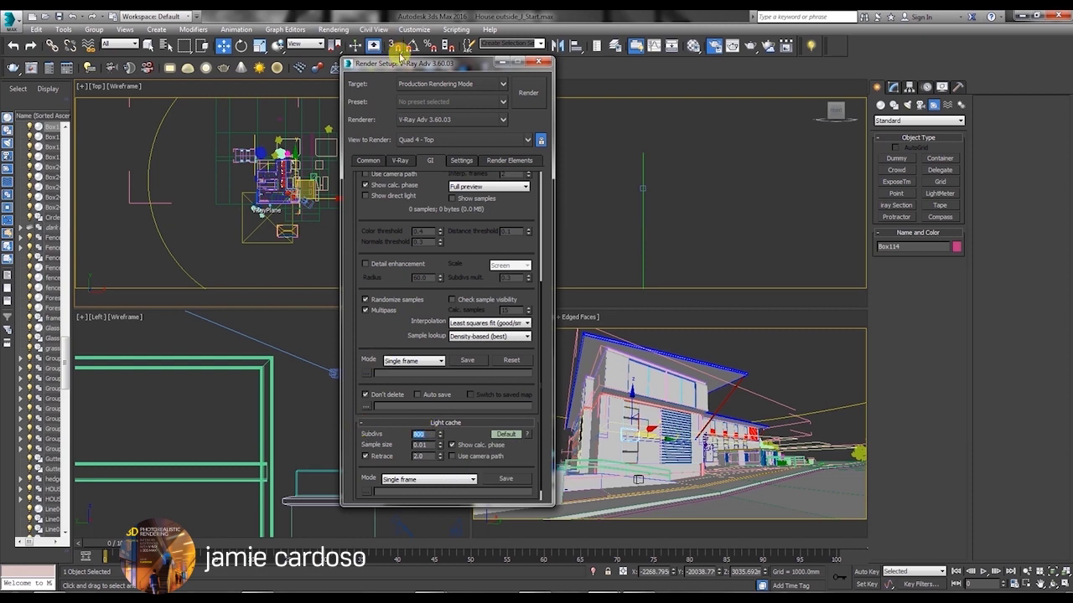
Move Render Setup clear of the camera view and review the system settings, render elements and common output parameters
drag(406, 64, 265, 66)
click(321, 163)
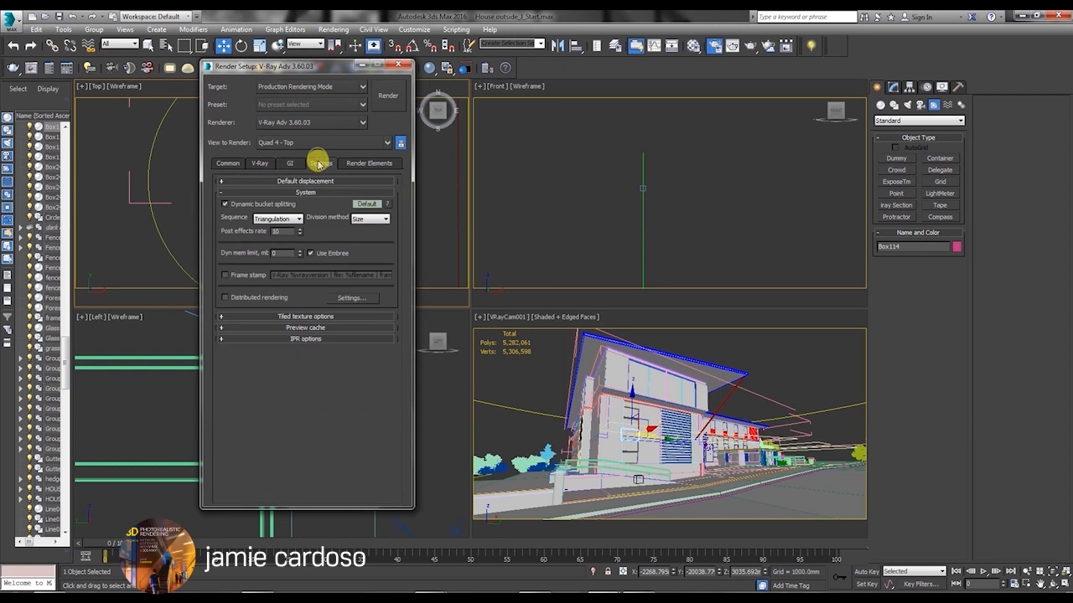
click(365, 164)
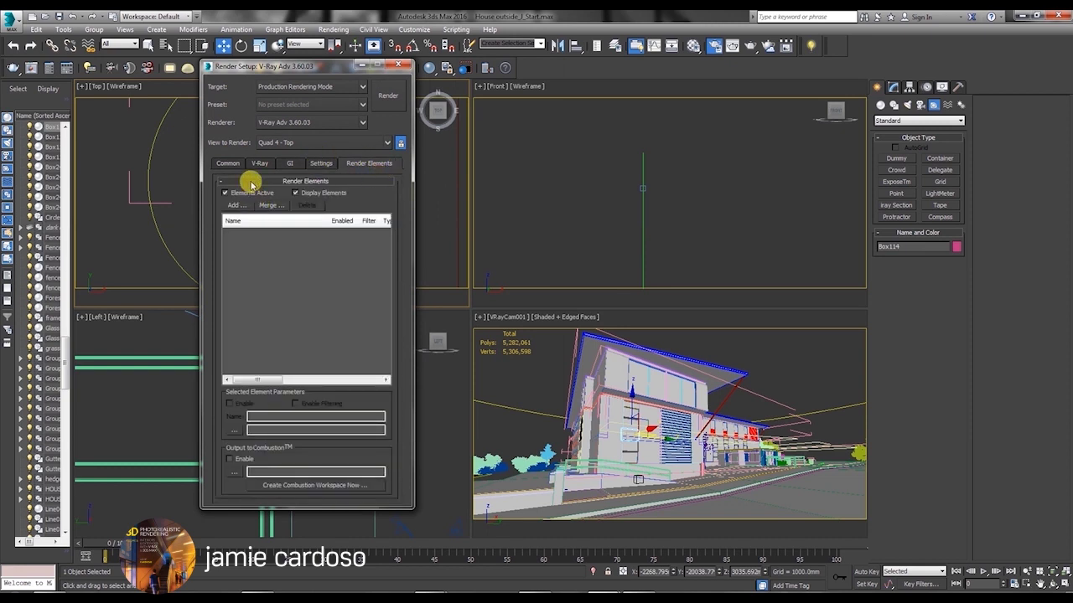
click(226, 163)
scroll(371, 233, up, 5)
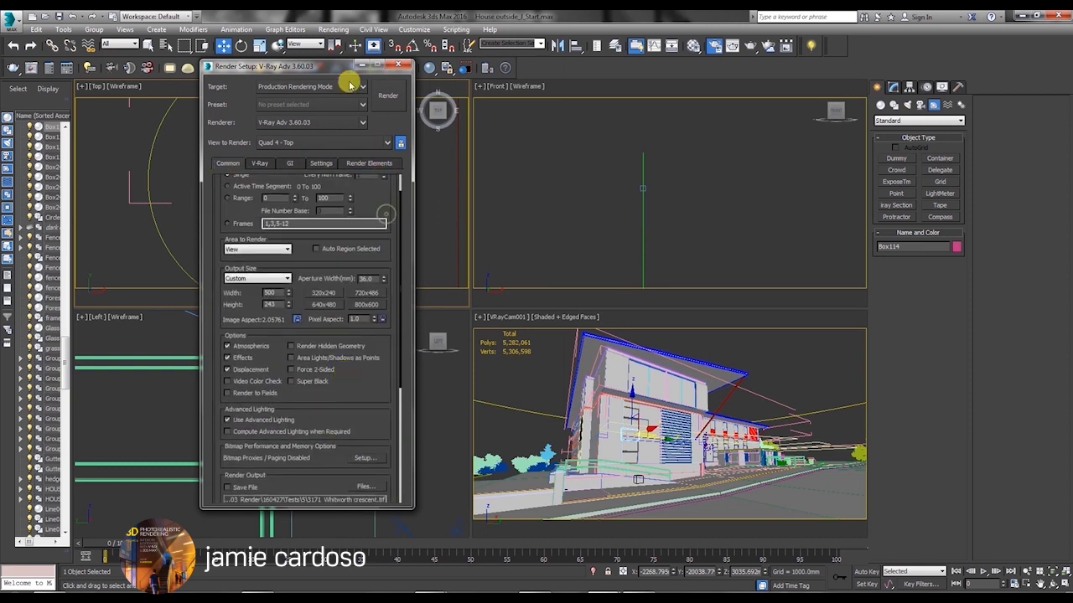
Create a VRaySun in the Top view aimed at the house and replace the existing environment map with a VRaySky map
click(257, 162)
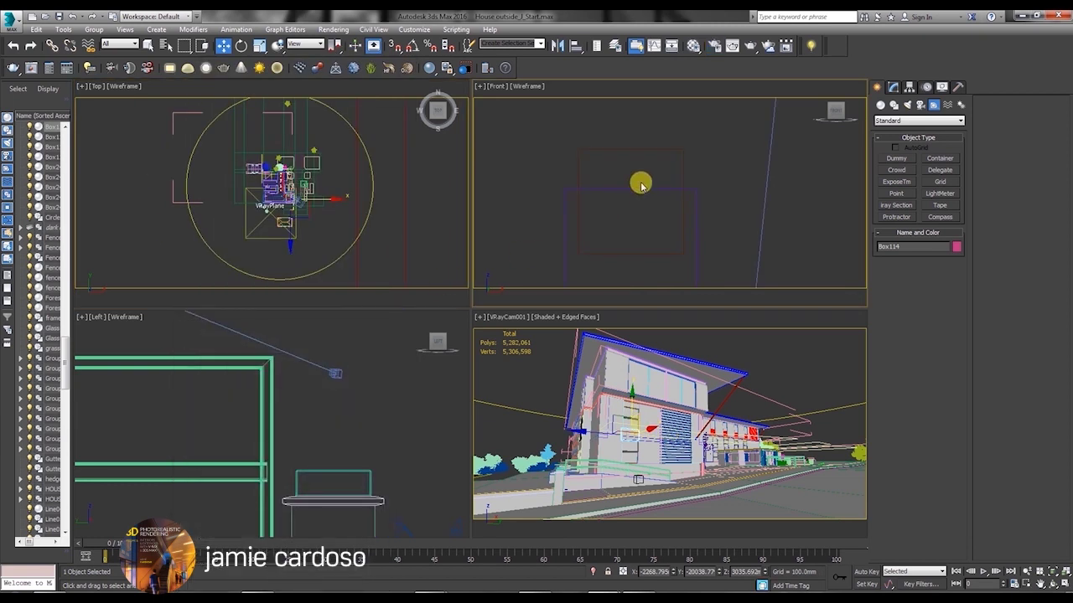
scroll(639, 183, down, 3)
scroll(330, 419, down, 5)
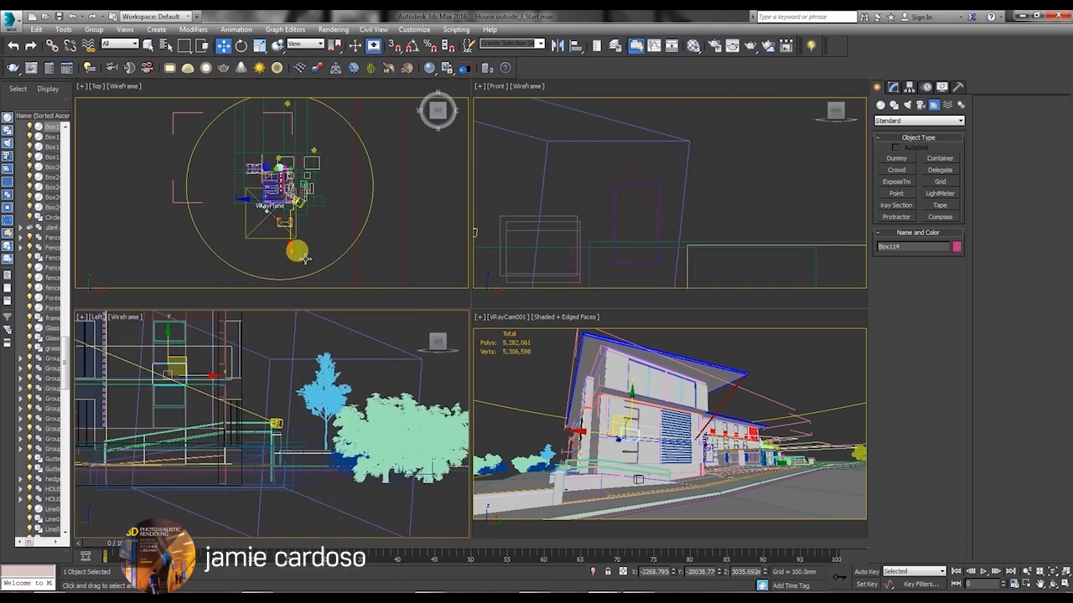
scroll(737, 198, down, 3)
middle_drag(682, 156, 712, 201)
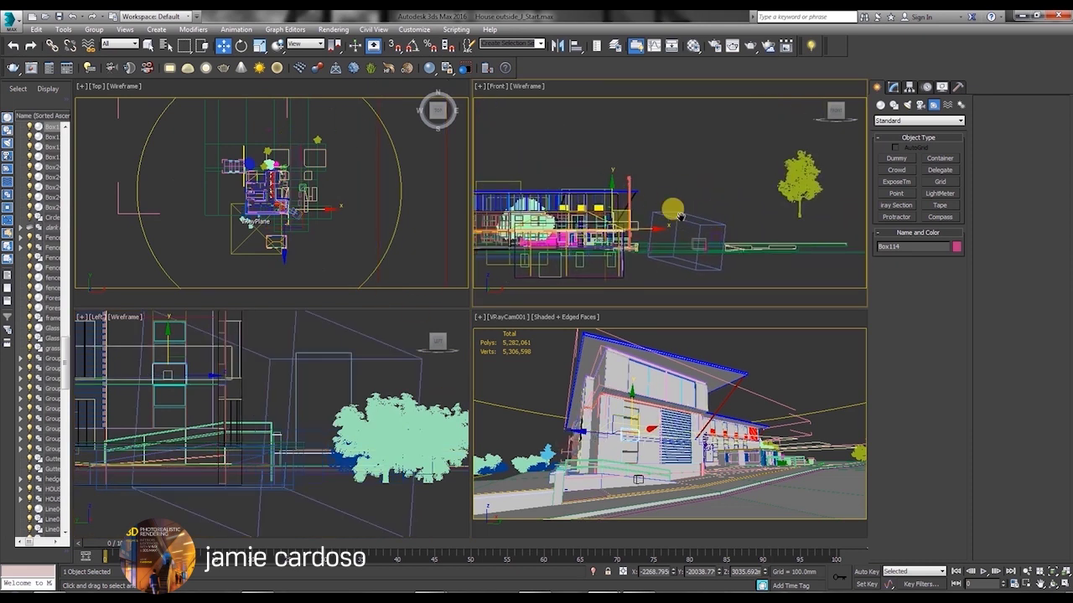
click(907, 105)
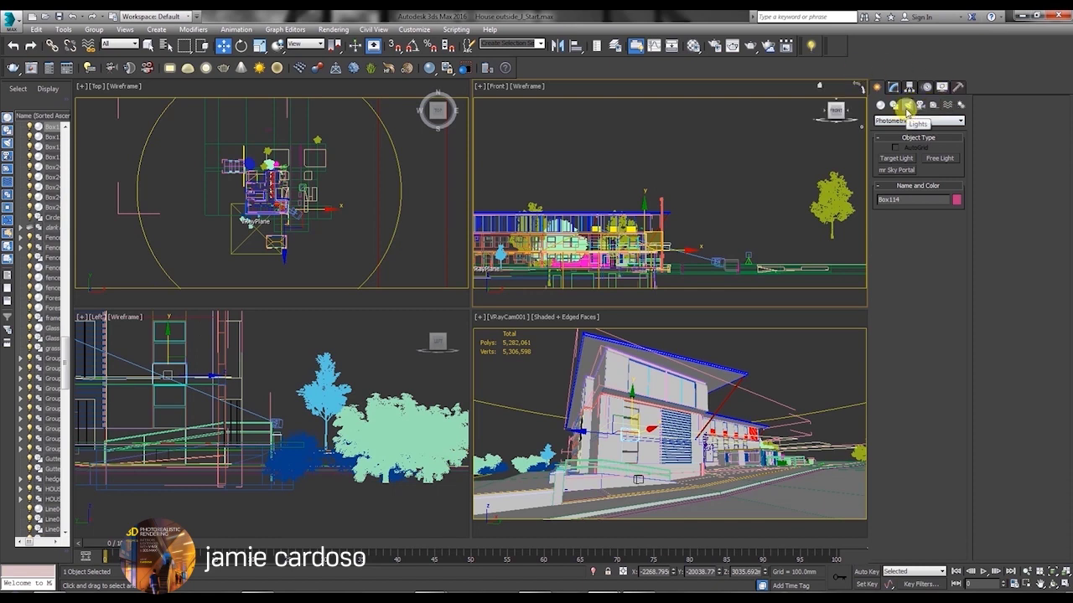
click(925, 122)
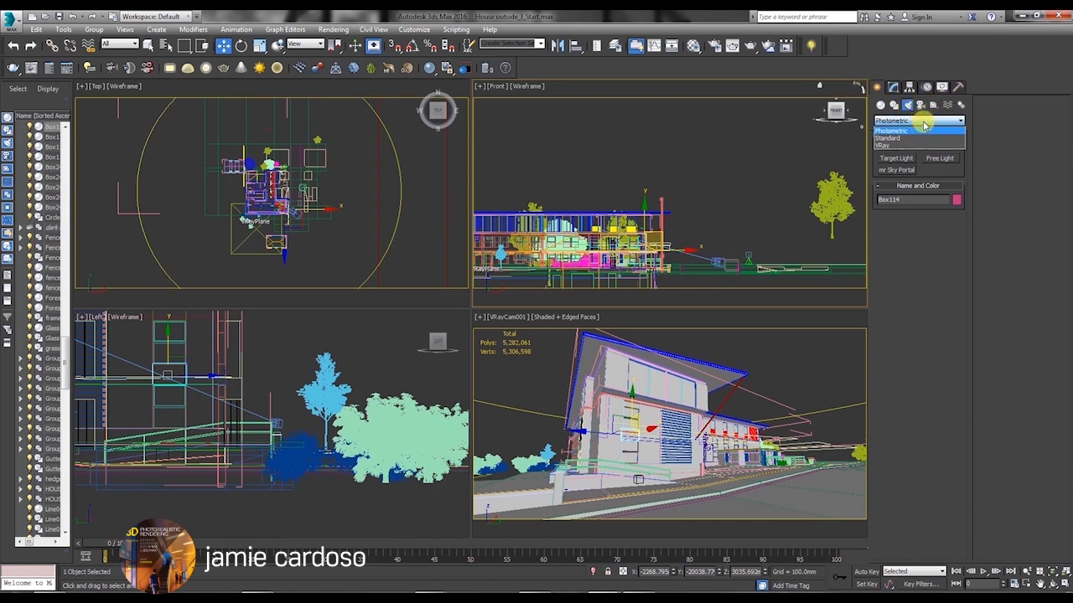
click(885, 145)
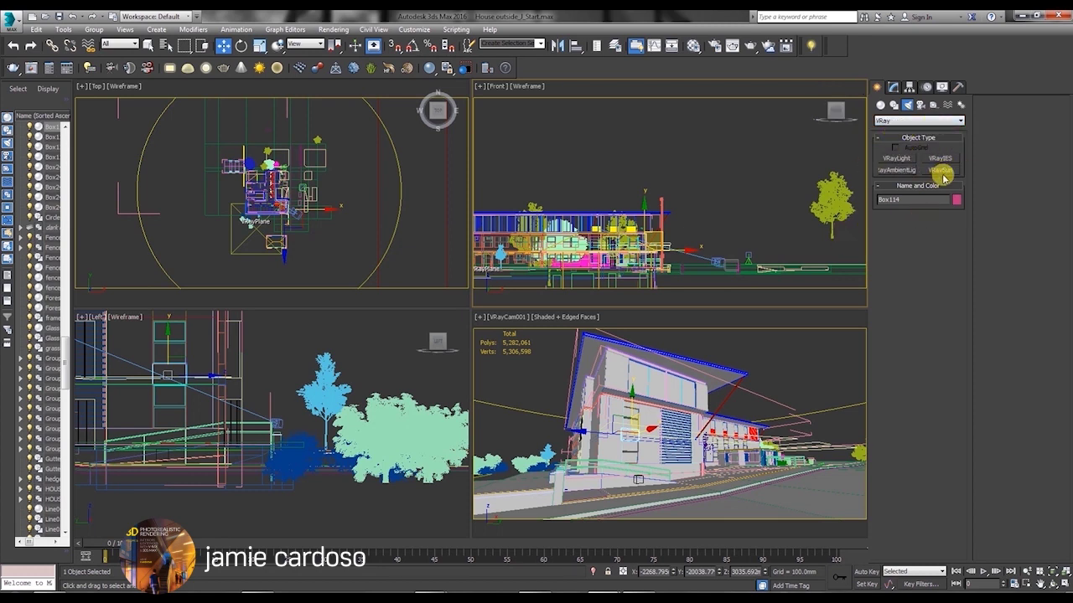
click(944, 171)
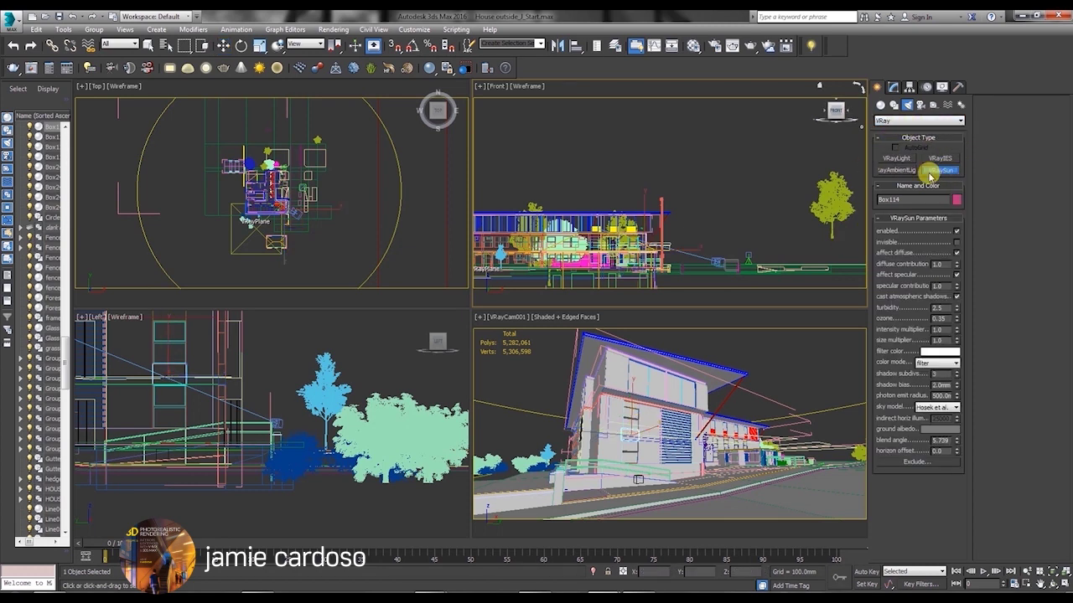
middle_drag(297, 160, 268, 183)
drag(319, 273, 244, 204)
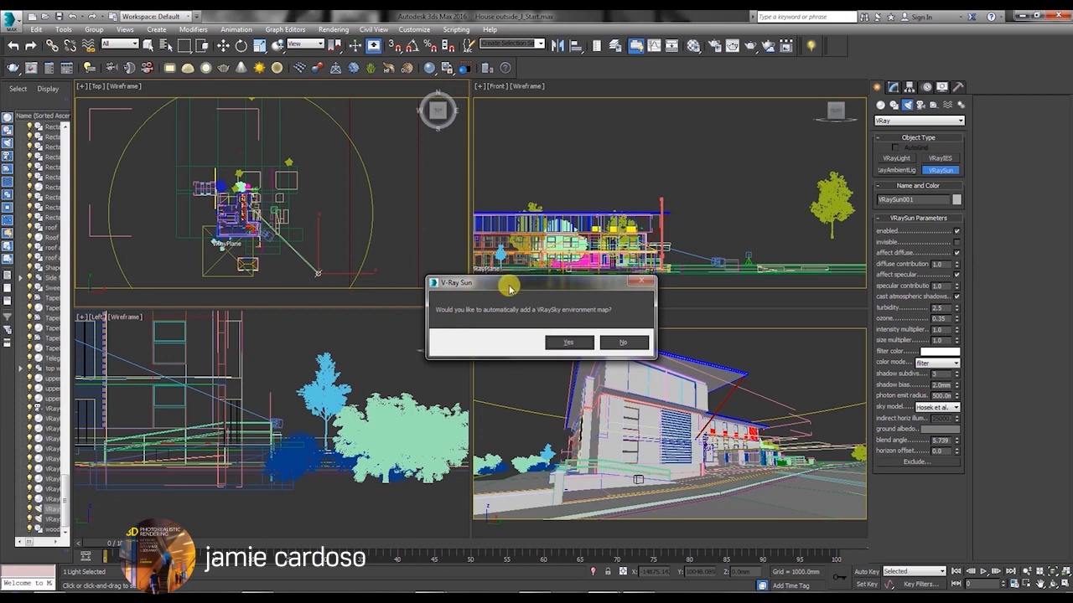
click(564, 344)
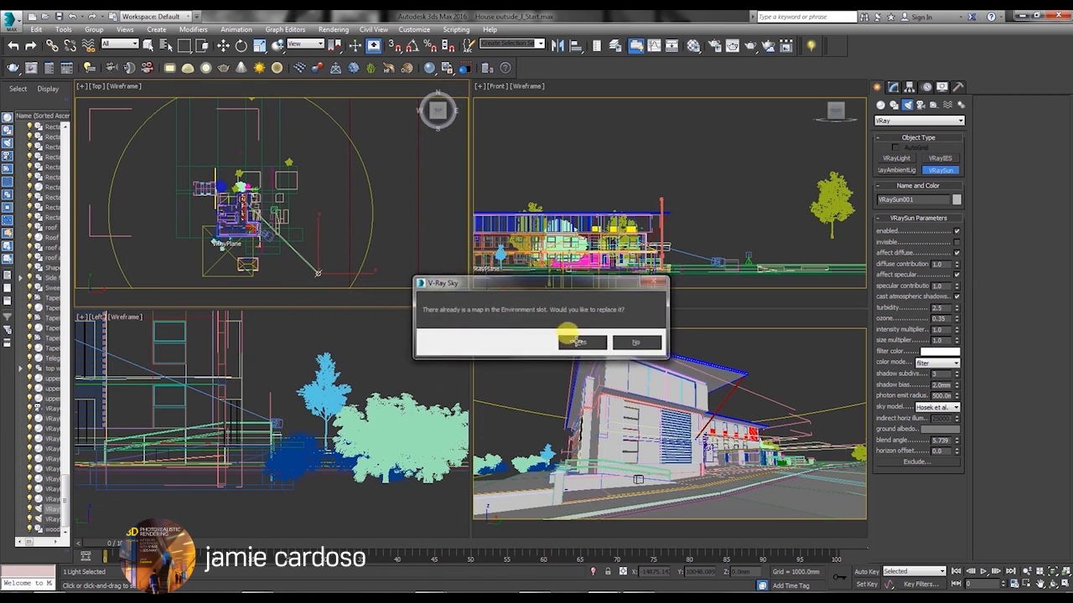
click(569, 340)
Raise the VRaySun in the Front view to a height of about 25,134 mm
scroll(666, 214, down, 4)
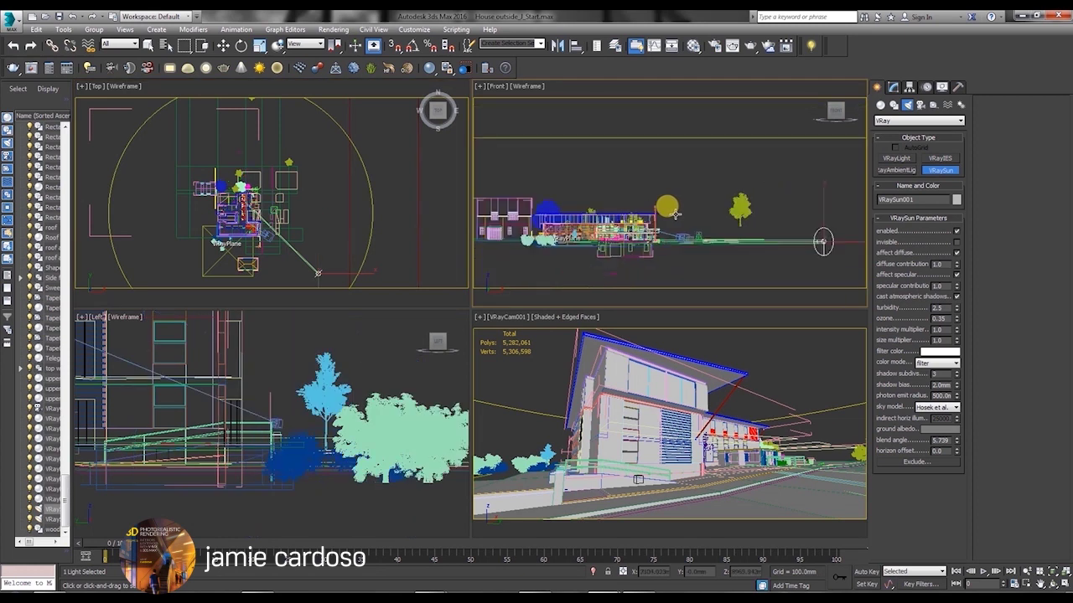
key(w)
drag(635, 211, 824, 121)
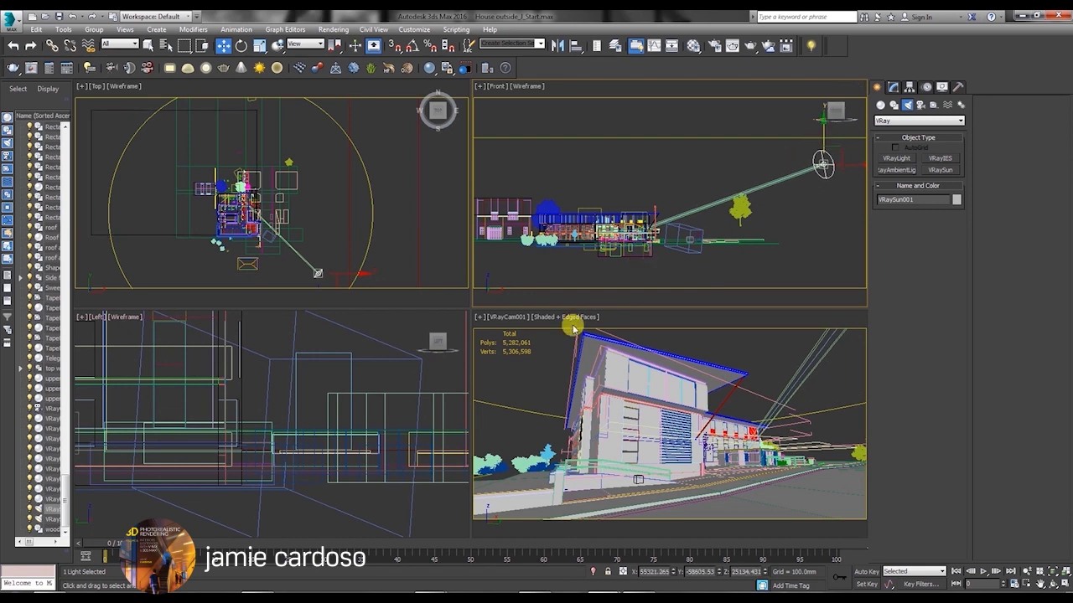
Make VRayCam001 the active view to render, check the common render parameters and move Render Setup clear of the upper viewports
right_click(506, 320)
click(694, 45)
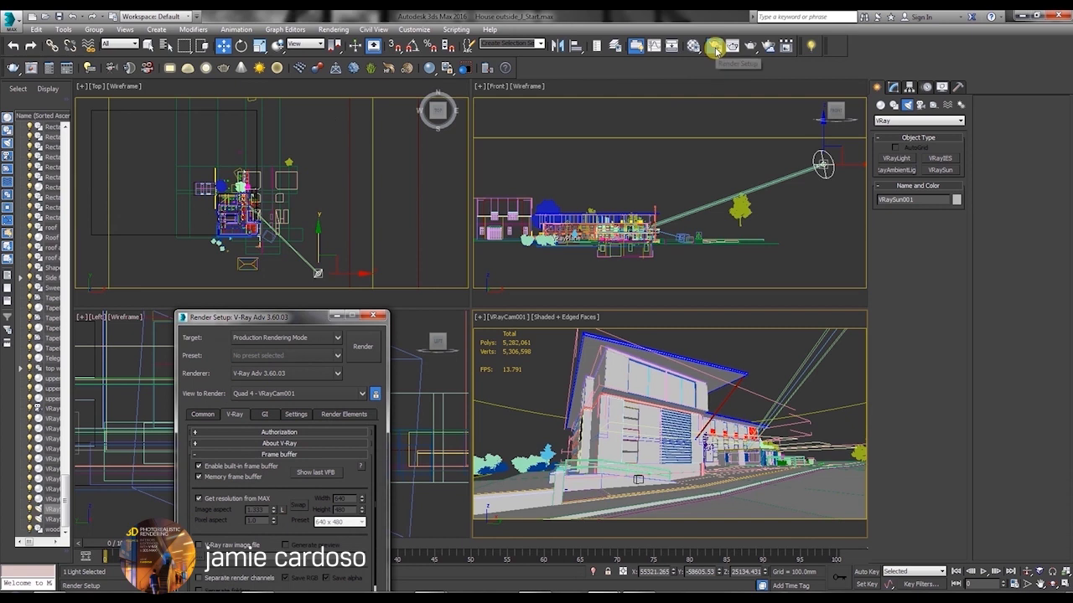
drag(289, 320, 394, 106)
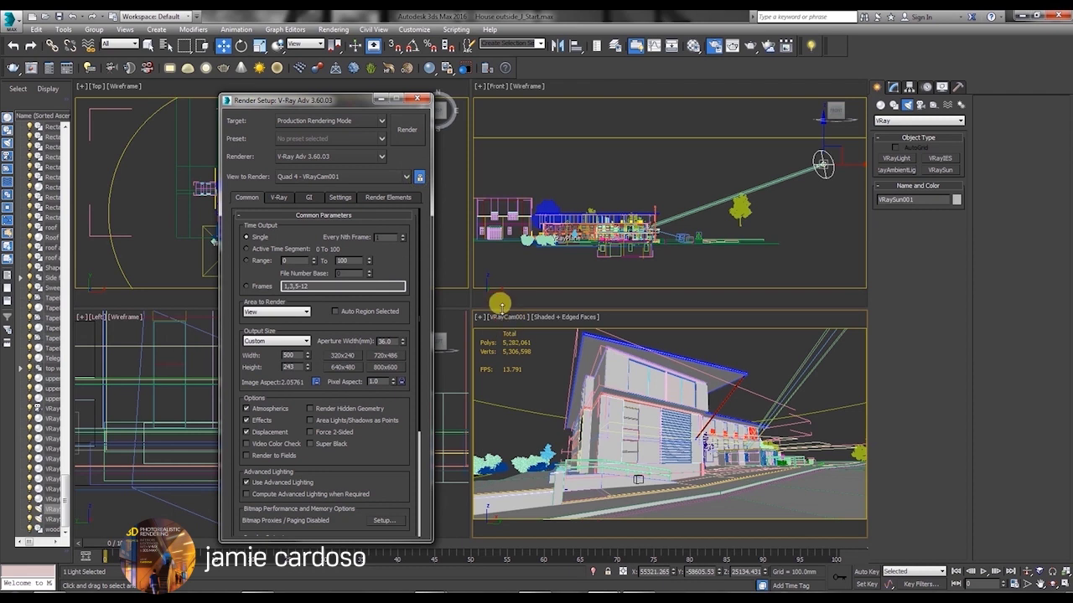
click(508, 322)
click(545, 541)
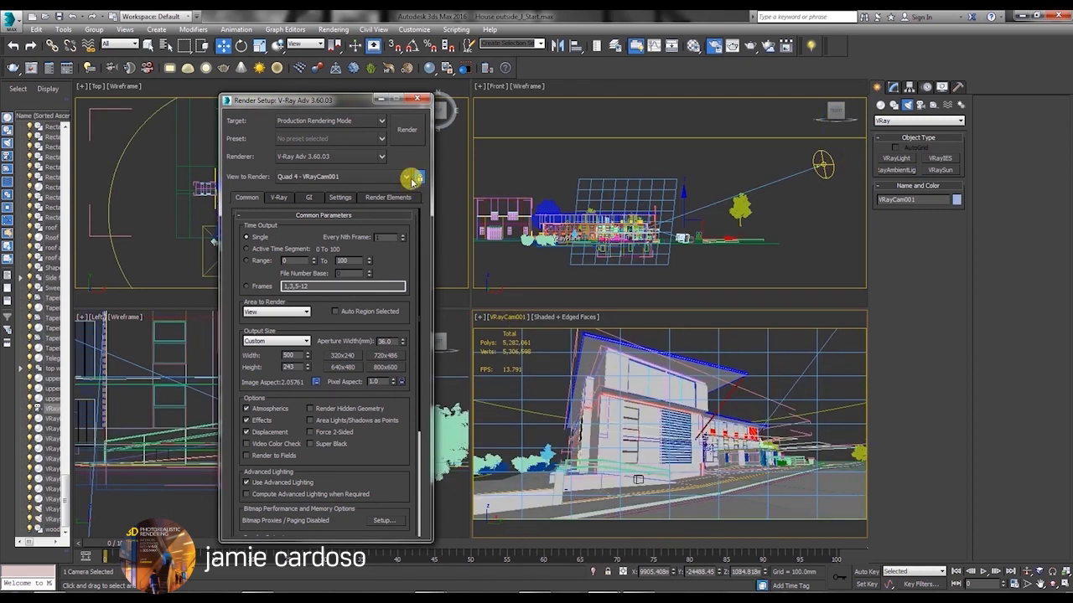
click(492, 89)
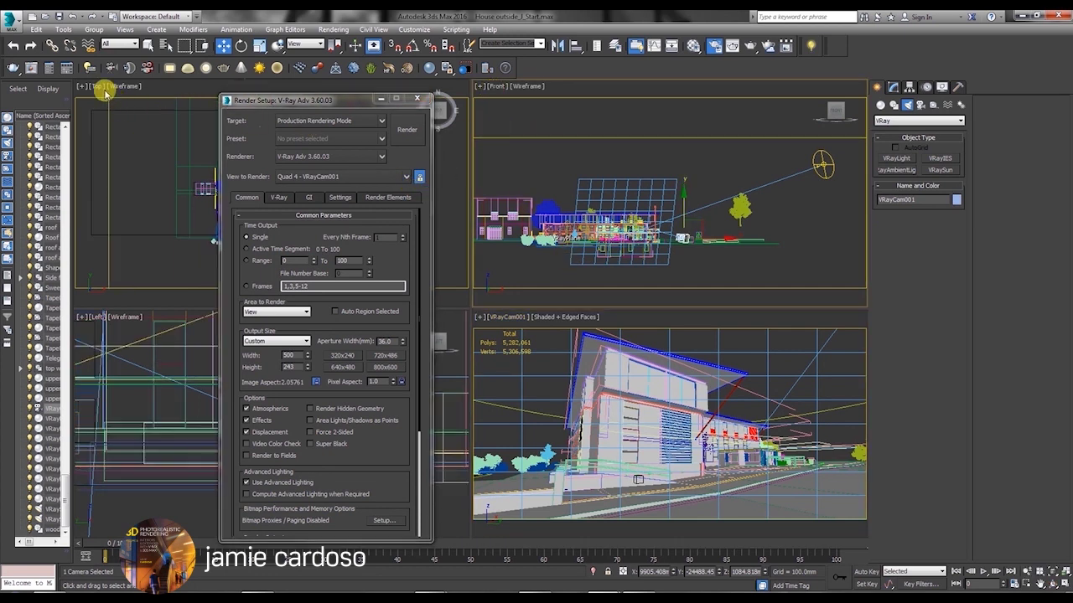
click(493, 319)
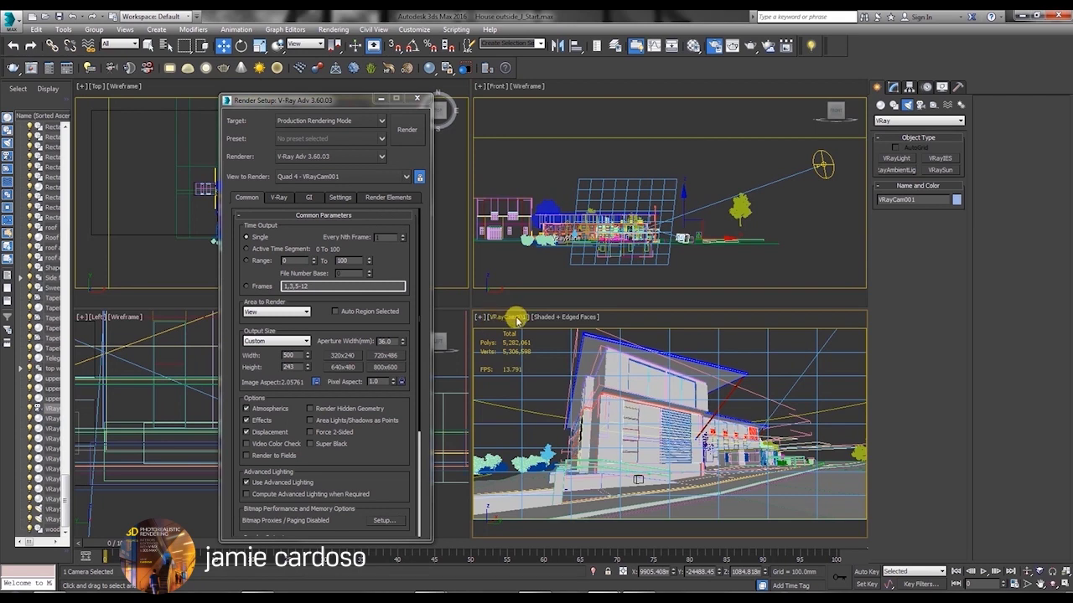
drag(335, 104, 251, 325)
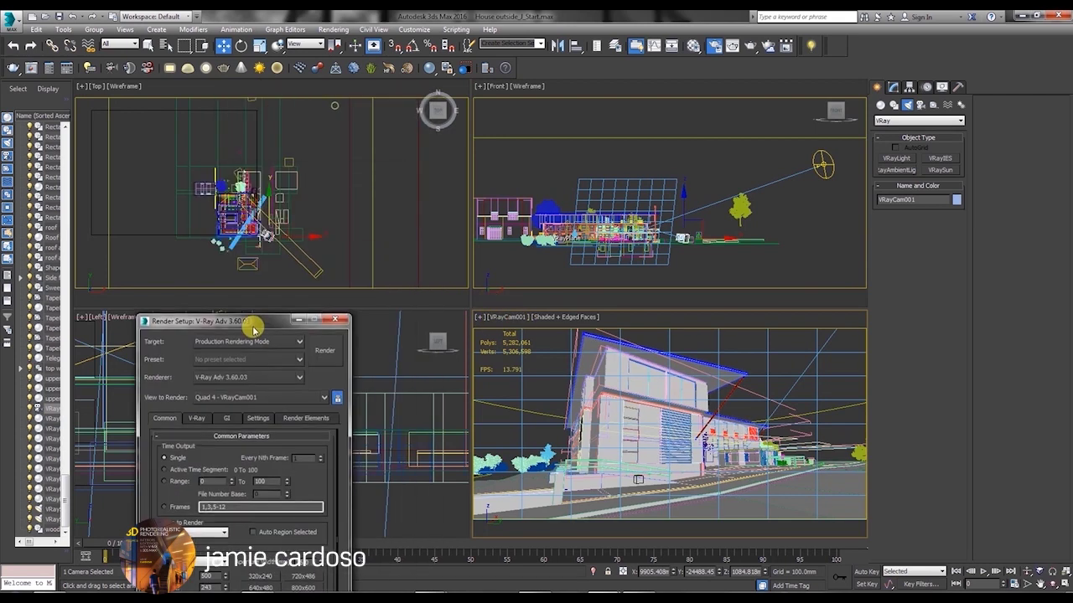
Render a test image of VRayCam001 and examine the sunlit facade closely in the frame buffer
key(shift+q)
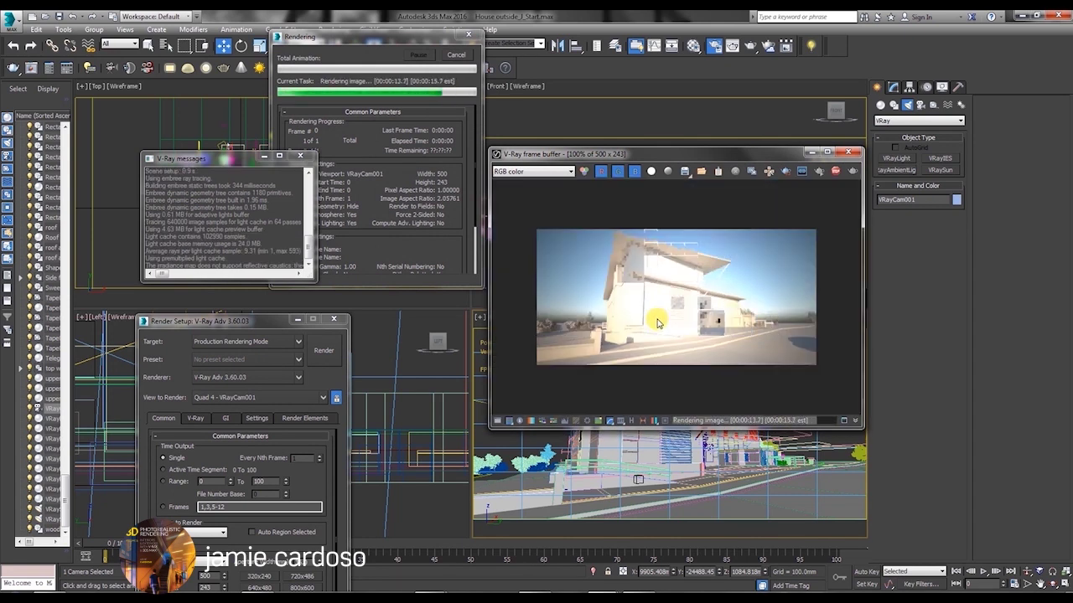
scroll(652, 281, up, 5)
scroll(654, 262, down, 2)
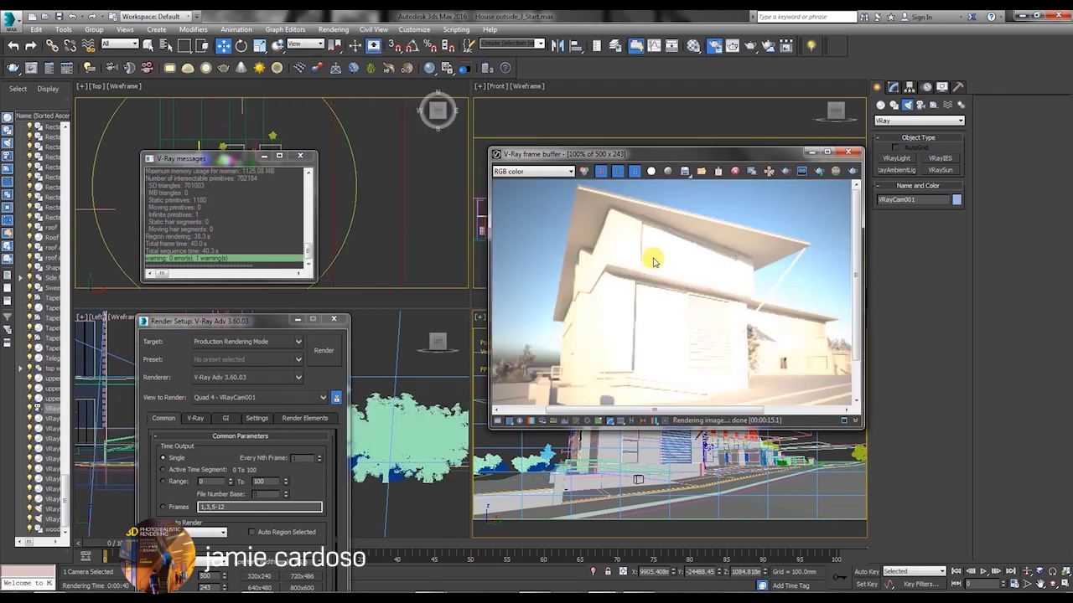
scroll(653, 263, down, 3)
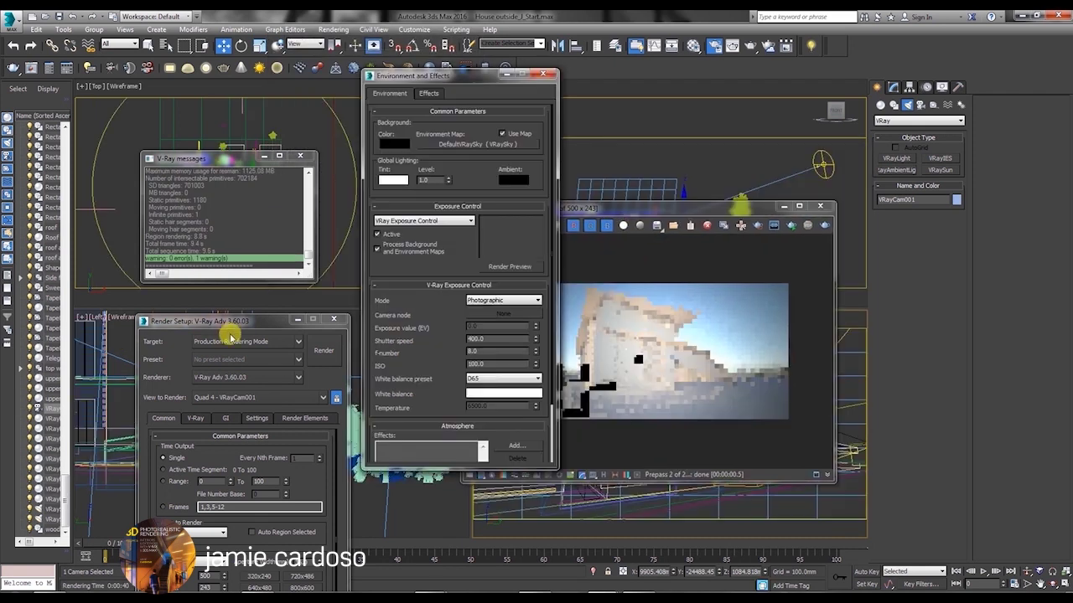
Set the V-Ray color mapping type to Exponential
drag(227, 322, 299, 129)
click(266, 226)
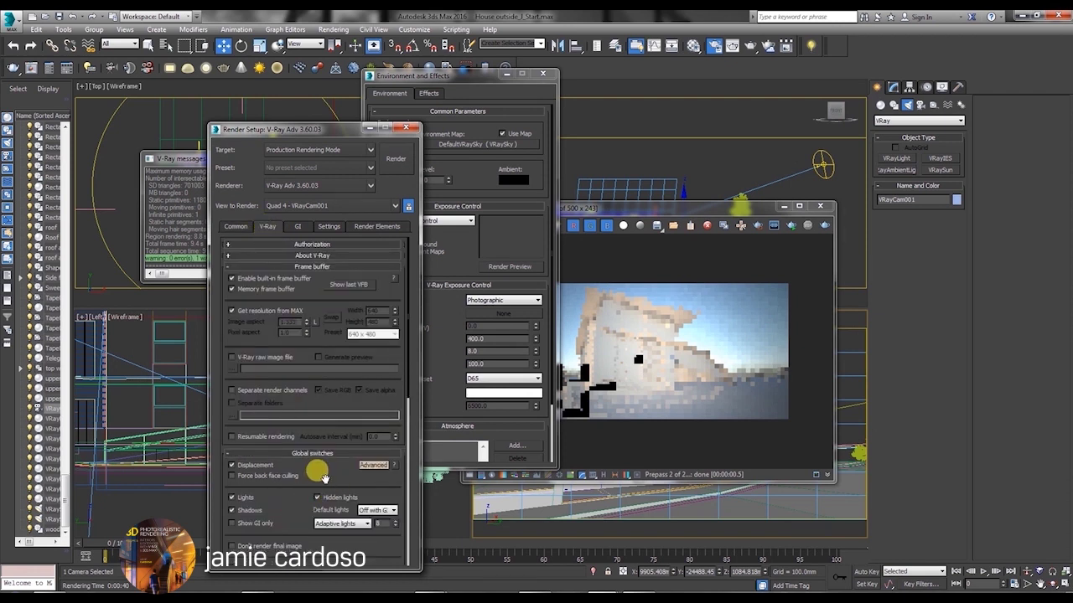
scroll(323, 476, down, 10)
scroll(339, 532, down, 2)
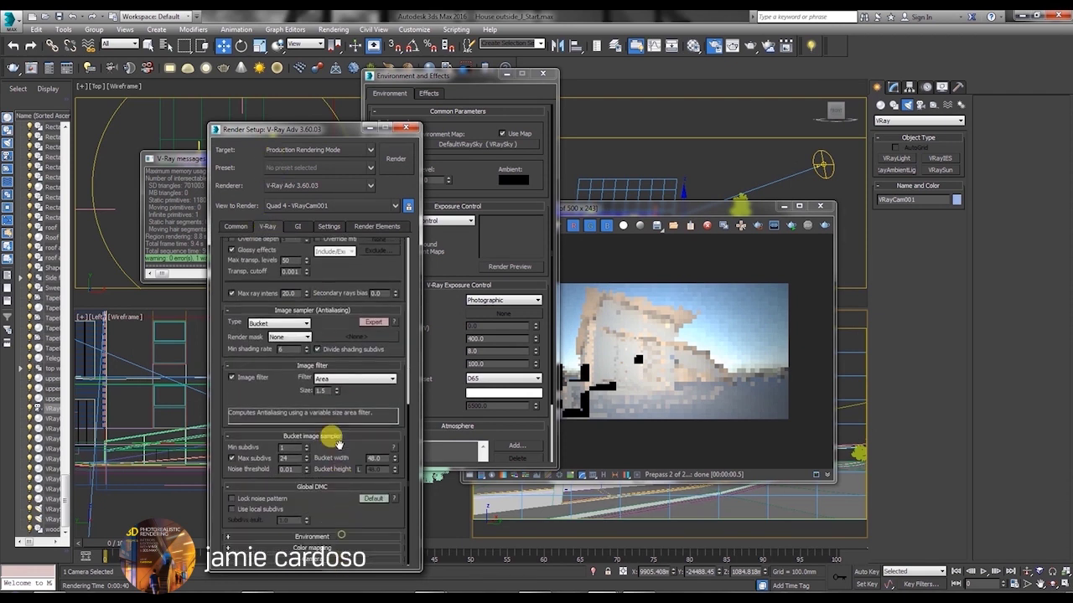
scroll(322, 548, down, 2)
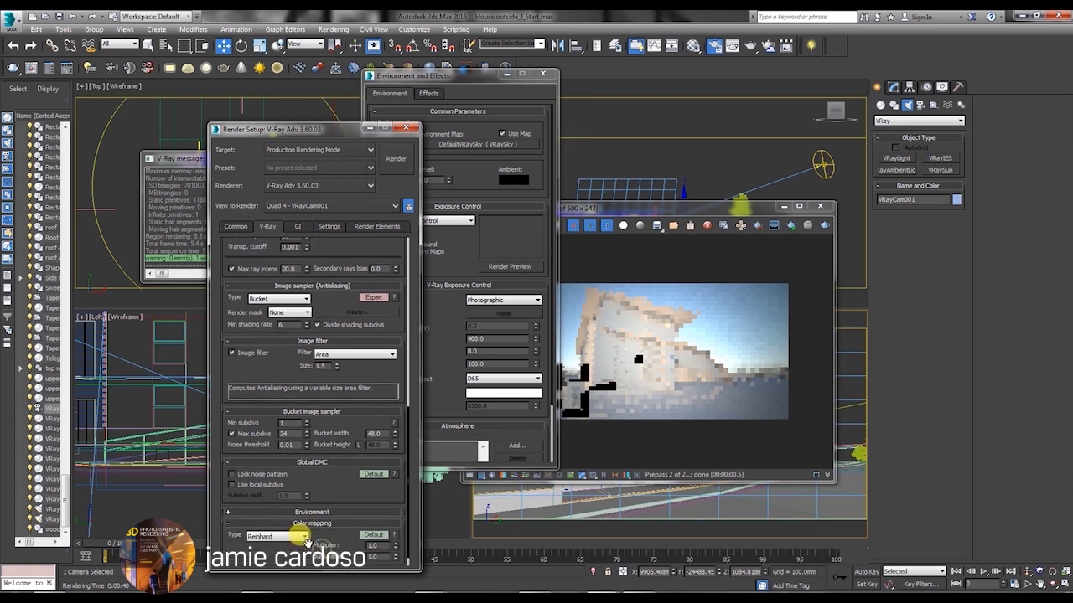
scroll(276, 547, down, 1)
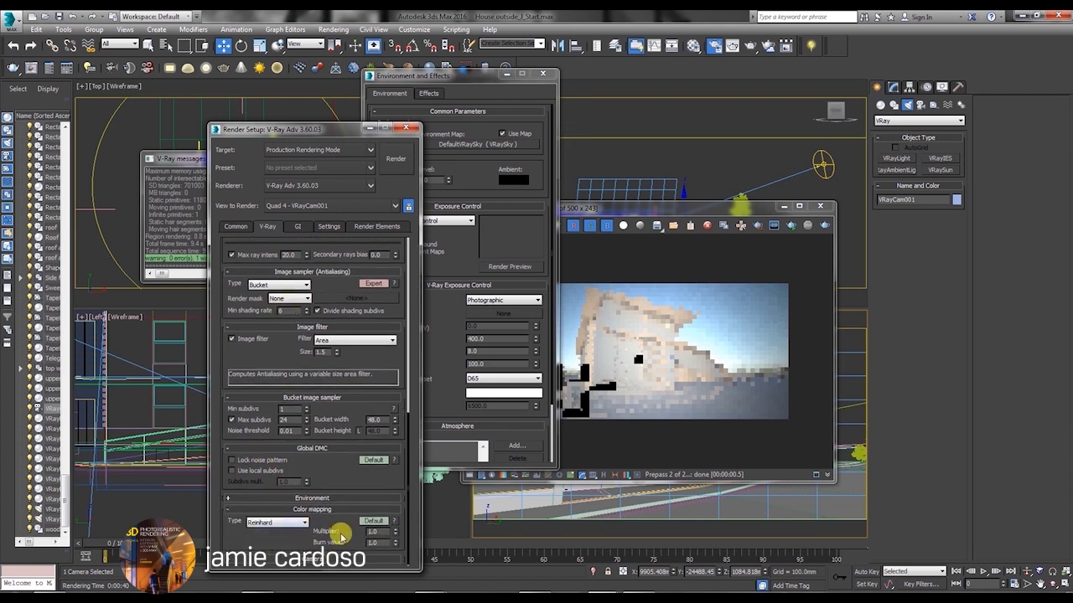
click(266, 524)
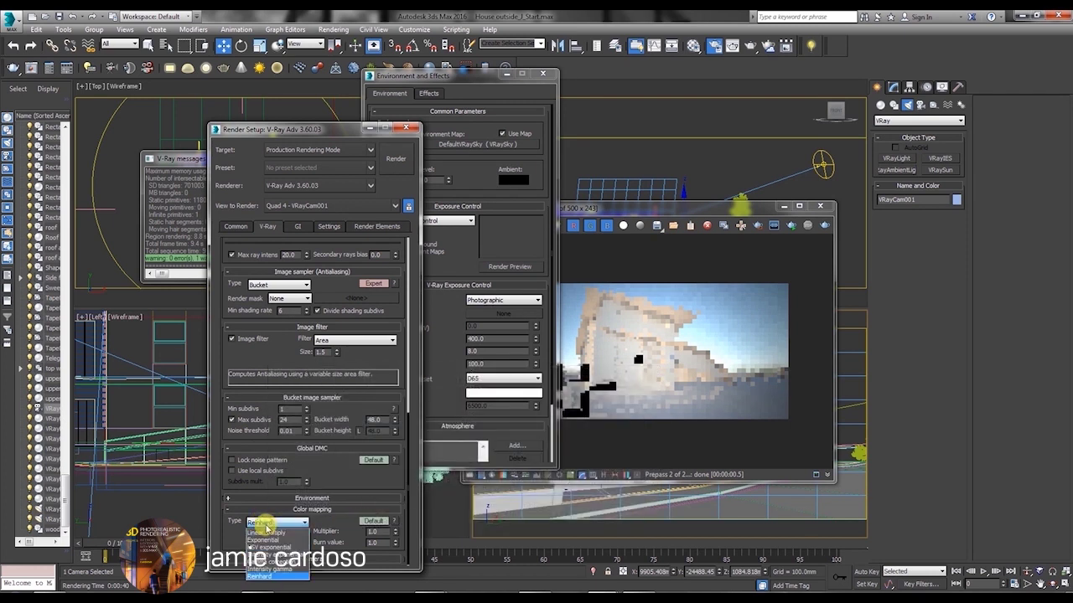
click(262, 539)
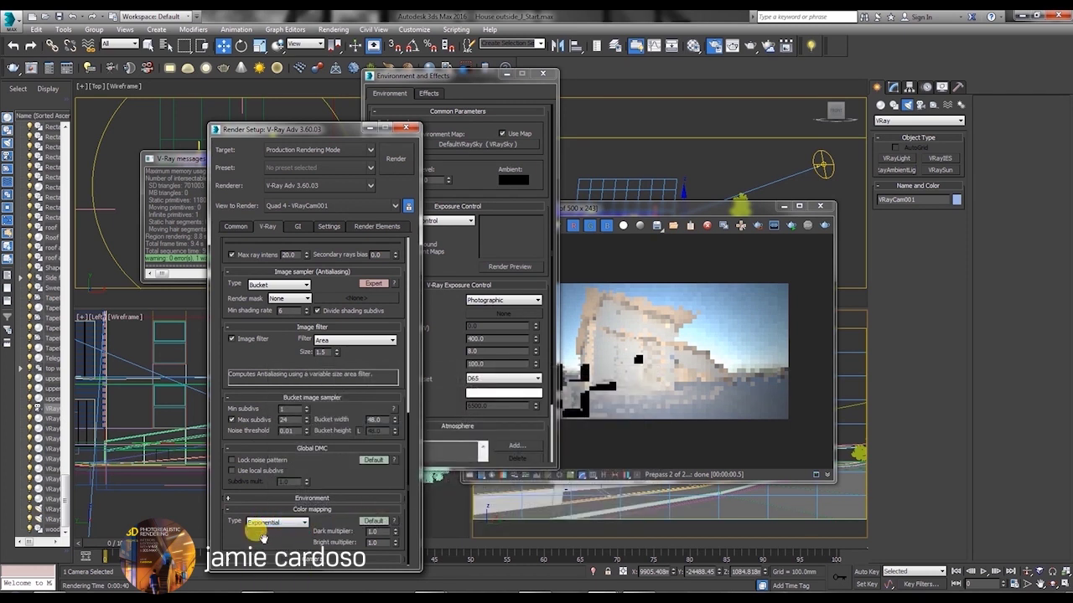
Arrange the render windows side by side, then switch color mapping to Expert mode and enable Sub-pixel mapping
drag(300, 130, 241, 28)
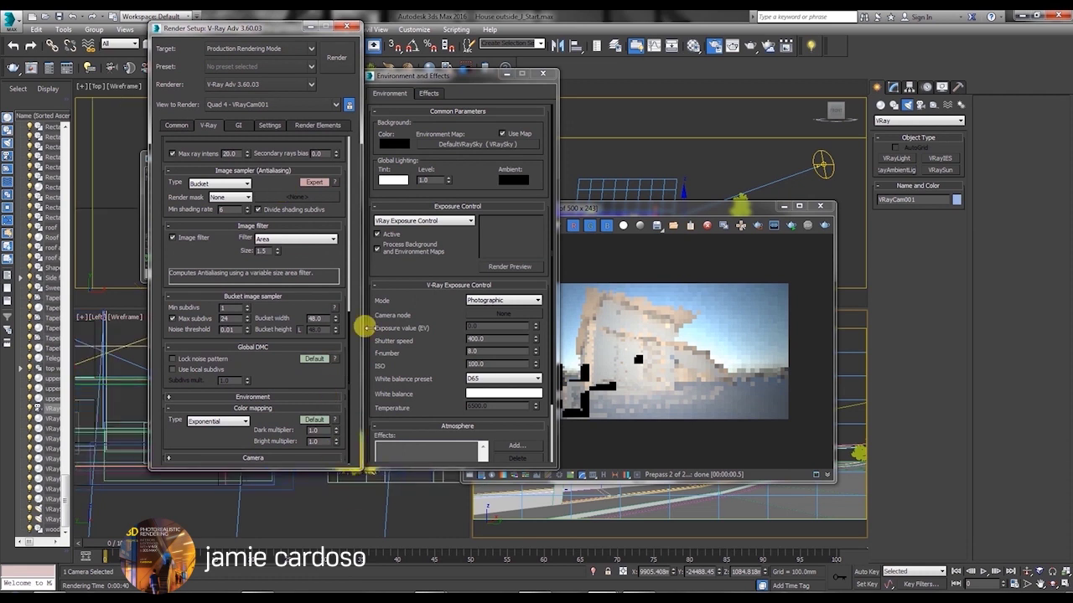
drag(627, 207, 670, 165)
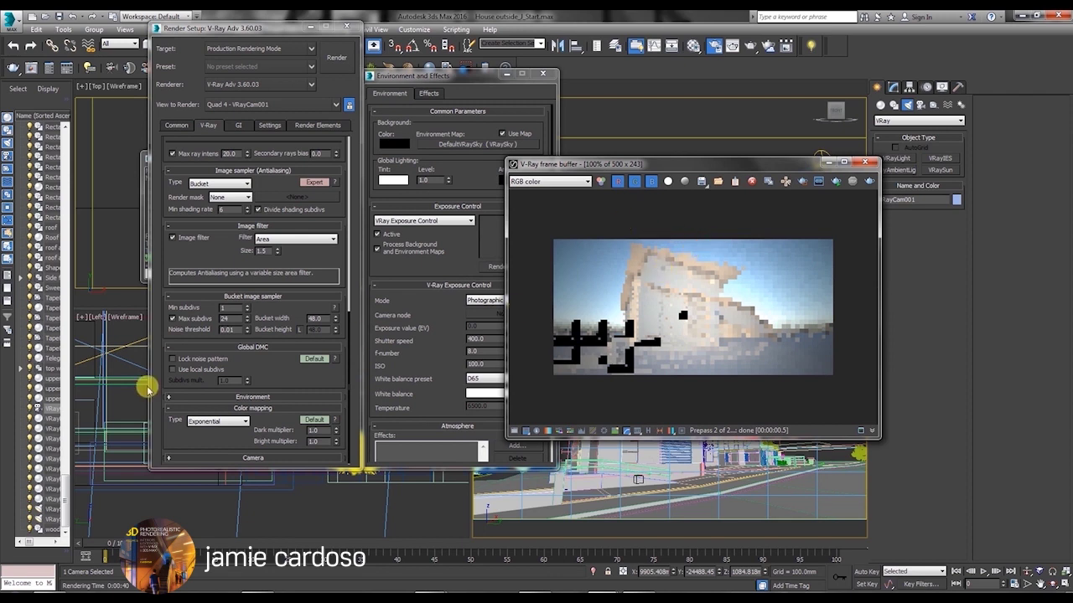
click(314, 419)
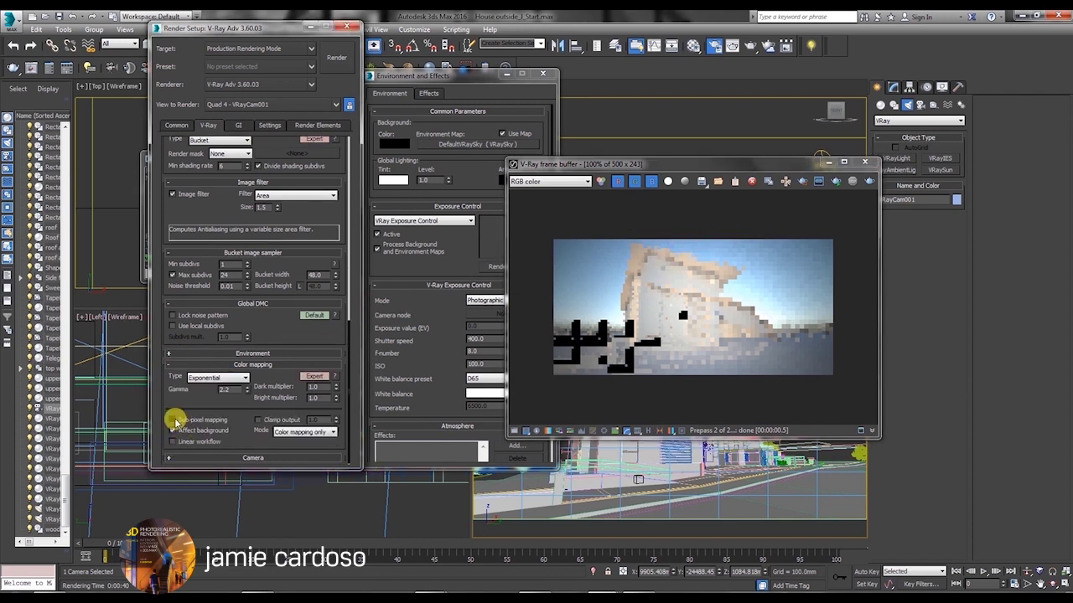
Render VRayCam001 again with the Exponential color mapping and examine the facade's exposure in the frame buffer
click(750, 48)
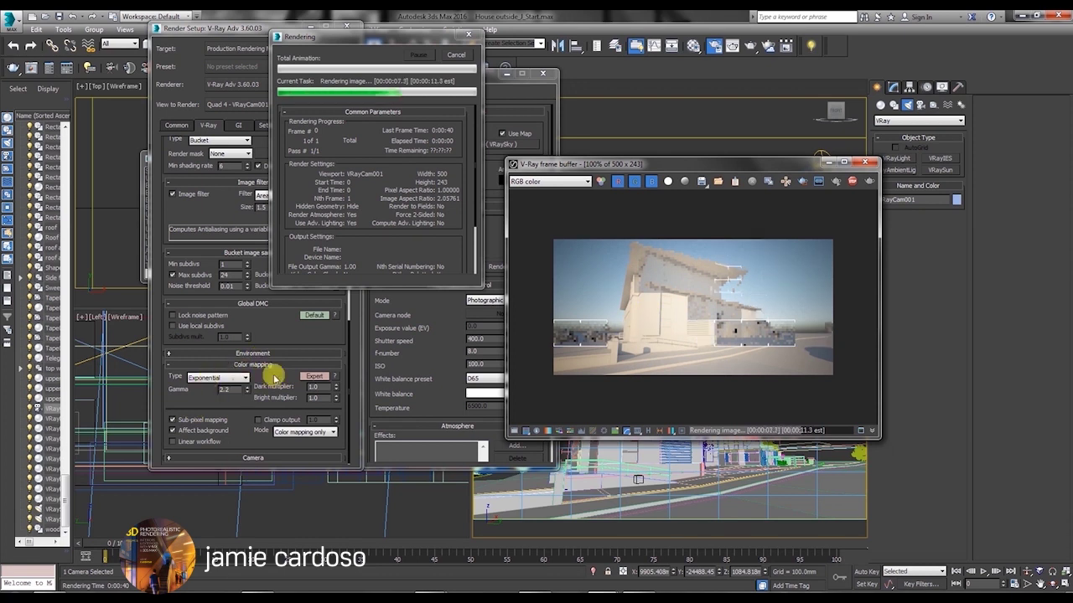
scroll(687, 321, up, 2)
scroll(700, 276, down, 2)
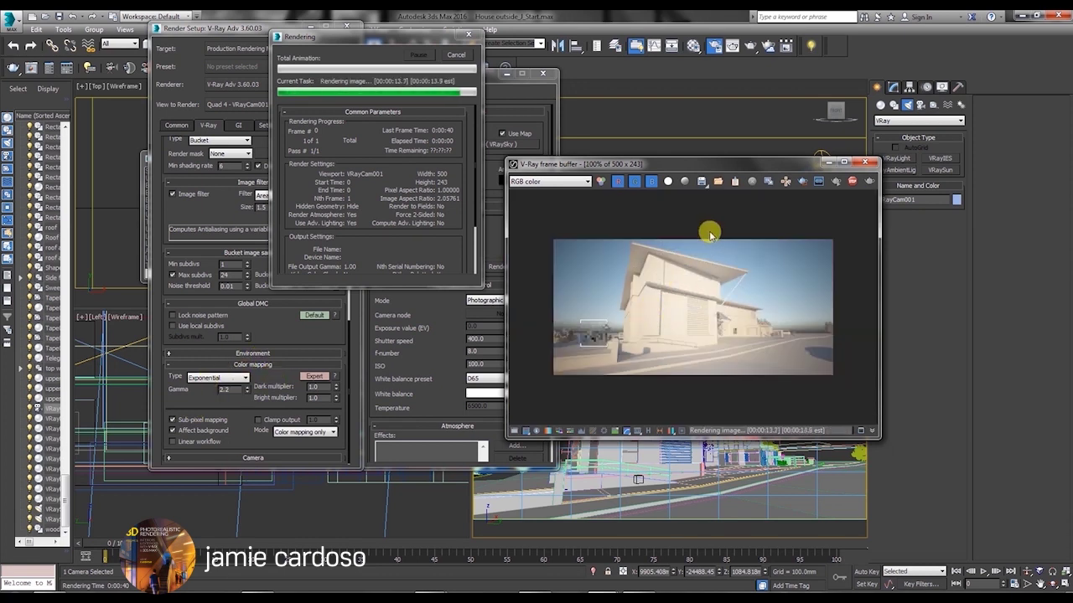
drag(657, 164, 616, 183)
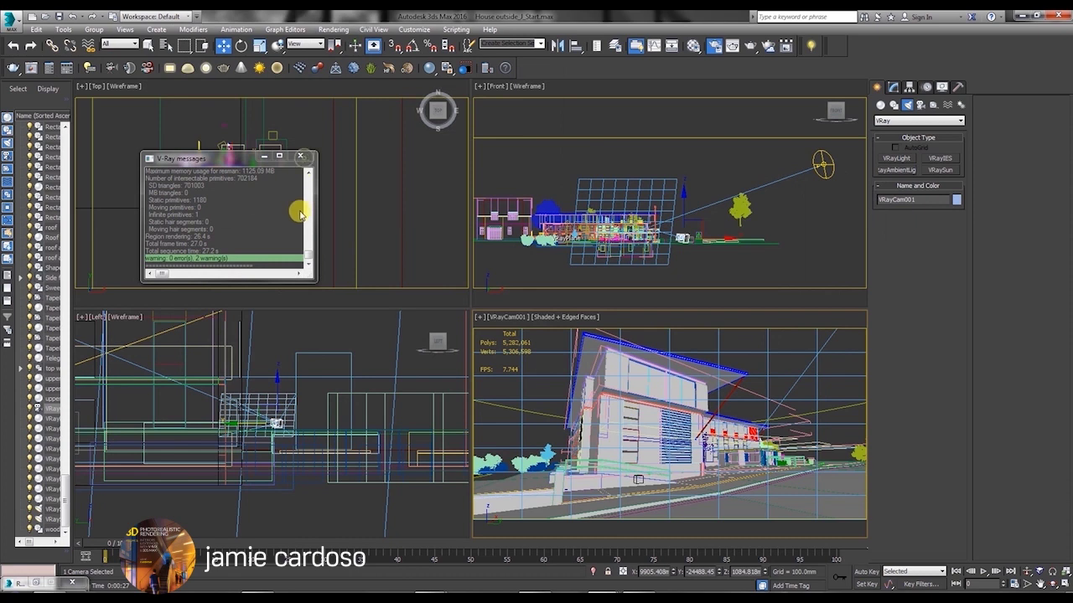
Restrict the selection filter to Lights
click(119, 44)
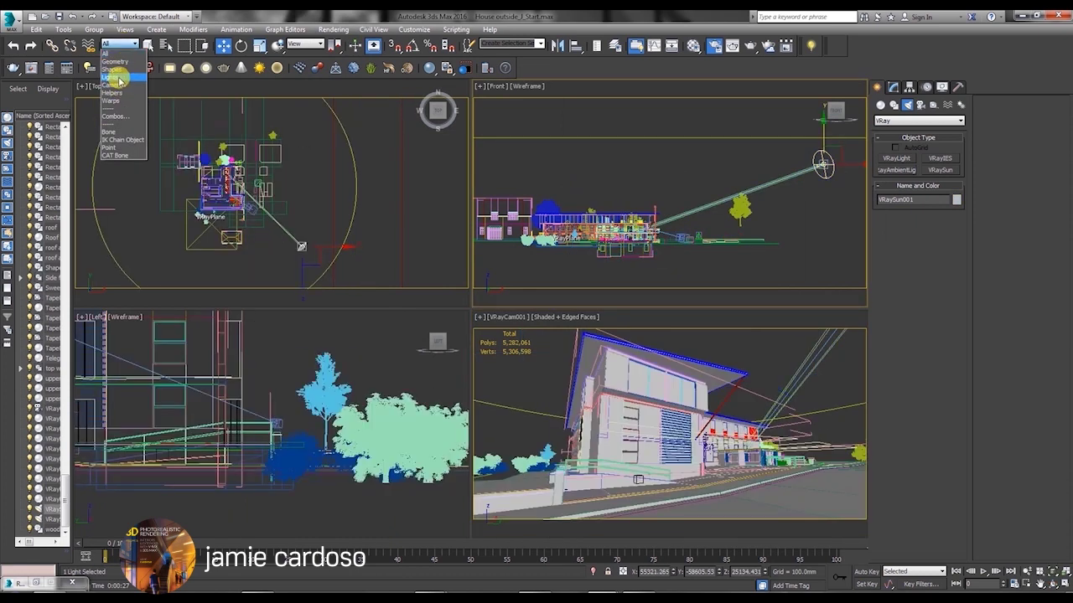
click(117, 78)
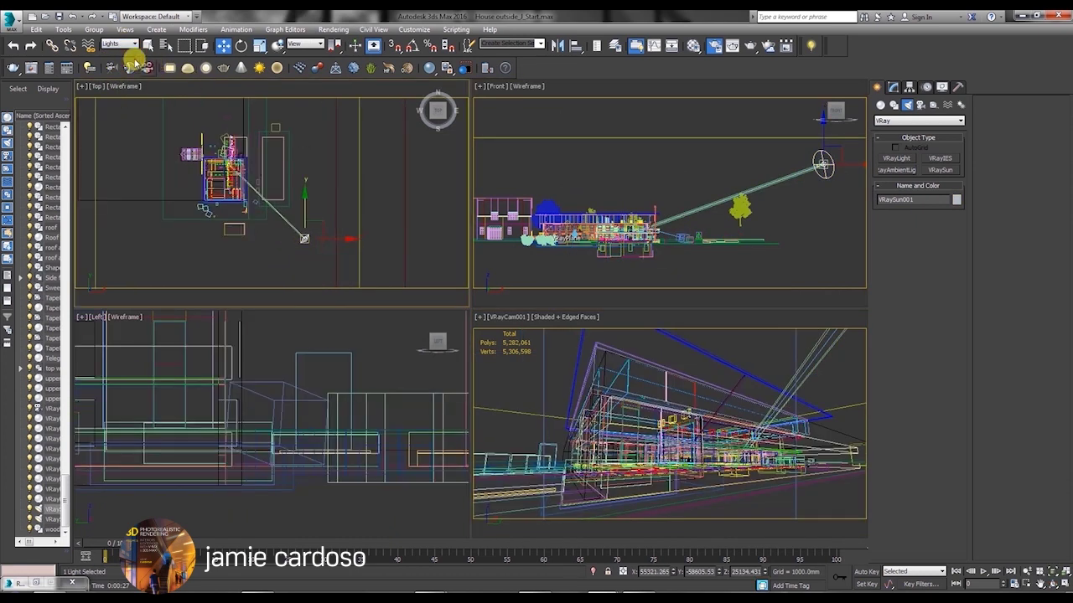
click(113, 45)
click(114, 77)
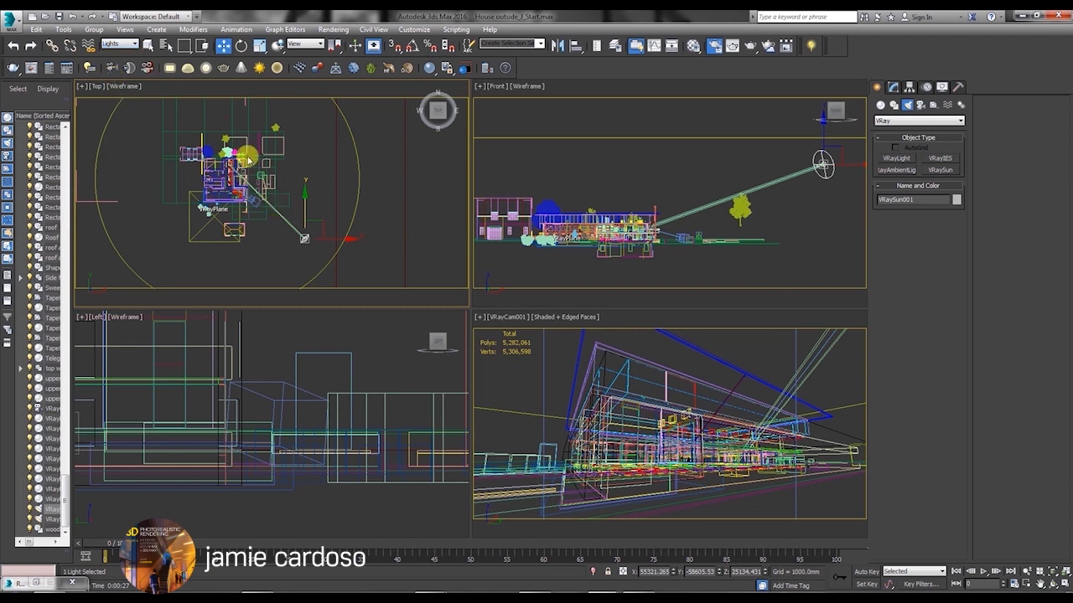